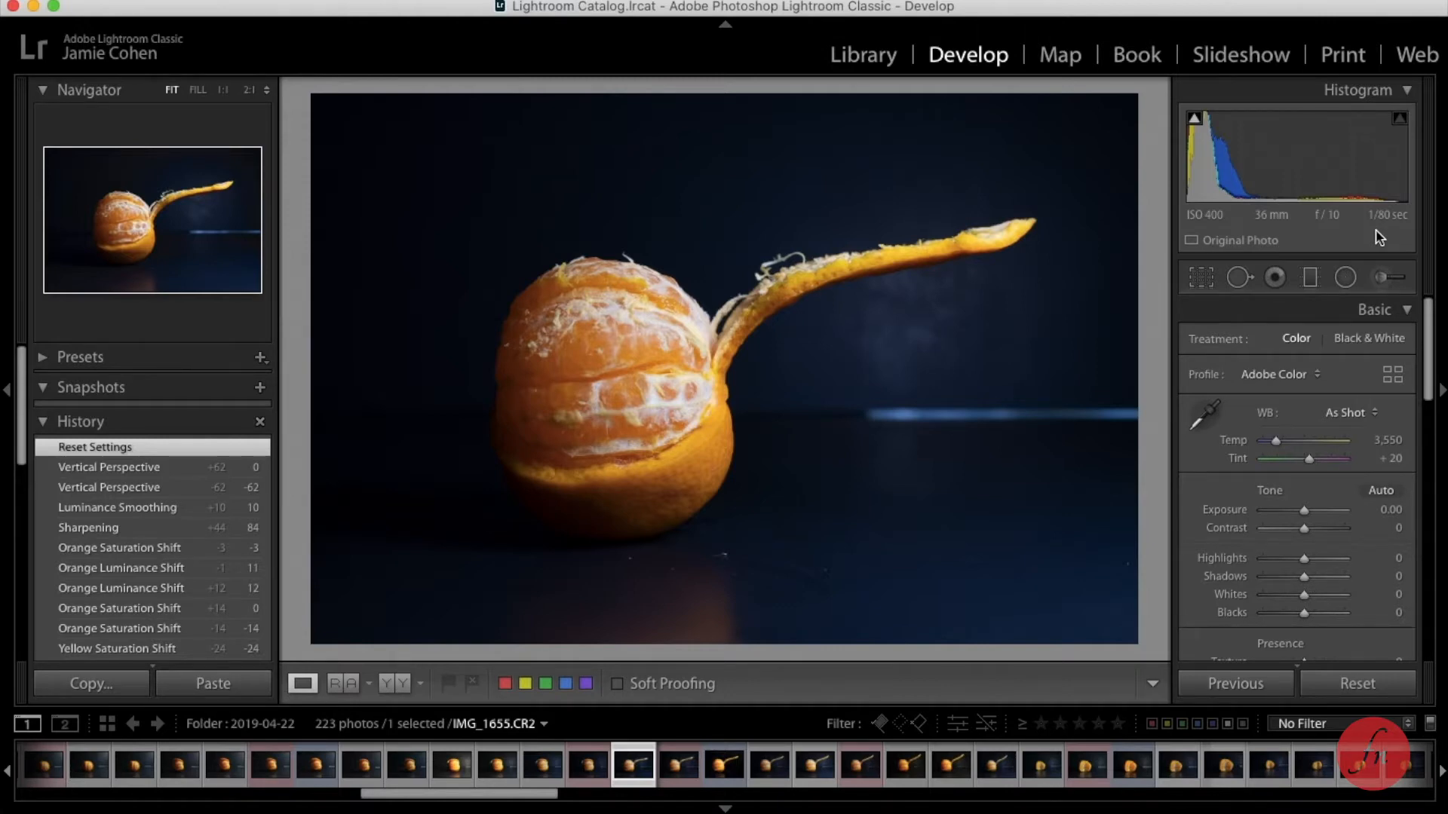
Step: Warm the photo's white balance temperature to 4,399 and raise the exposure to +0.50
scroll(1315, 472, "down", 1)
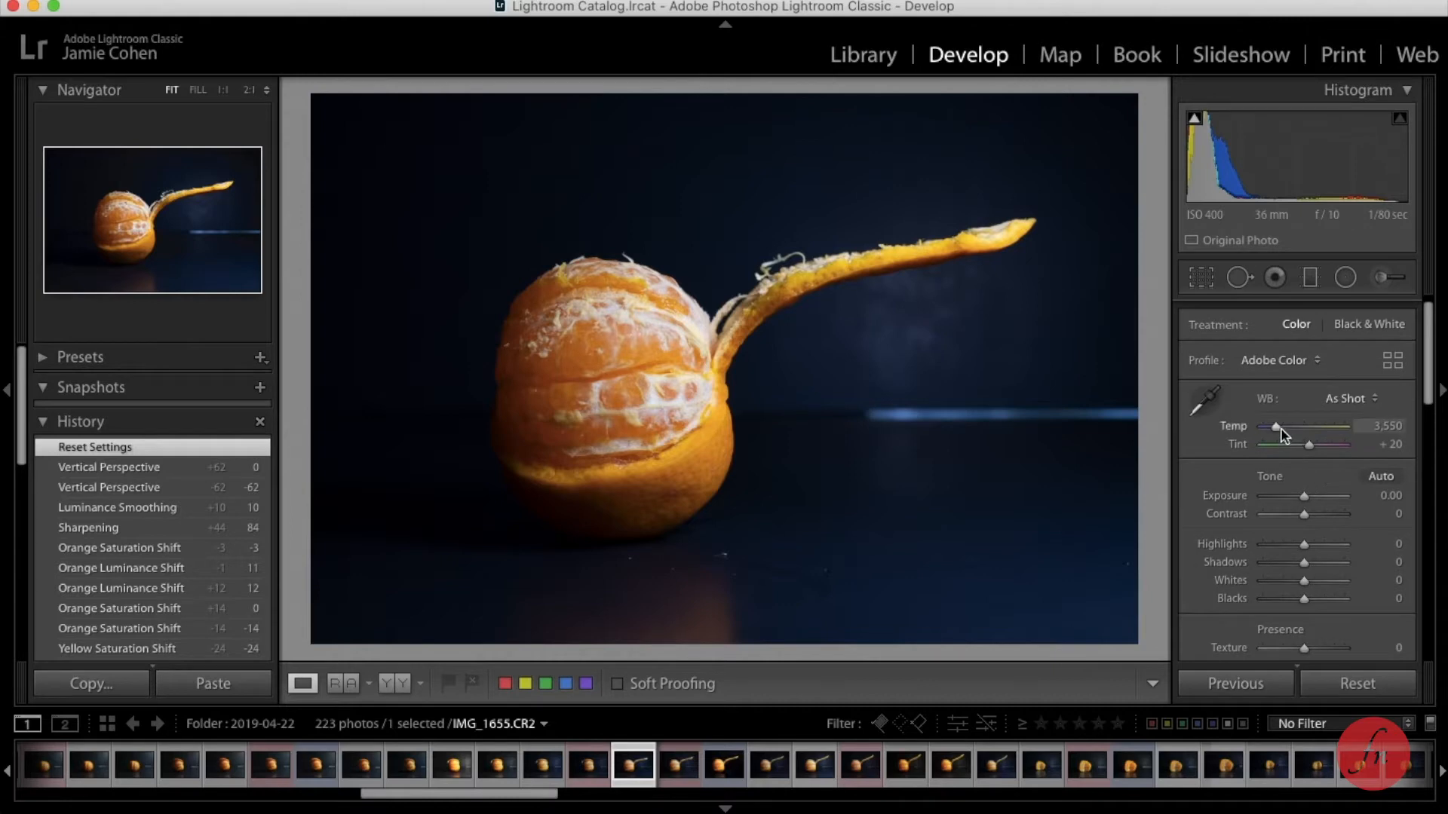
left_click_drag(1276, 427, 1282, 430)
scroll(1281, 430, "down", 1)
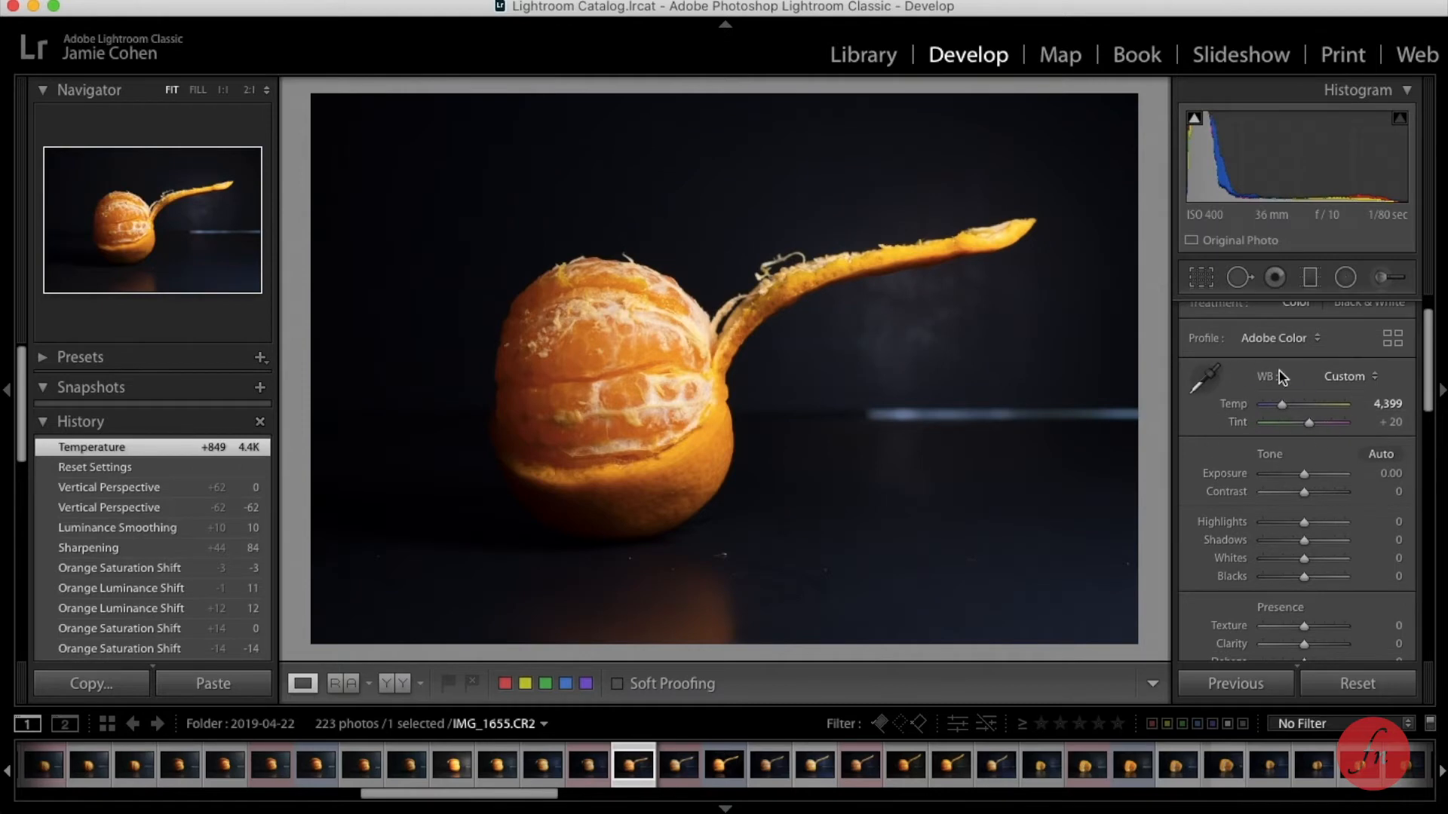
scroll(1245, 391, "down", 1)
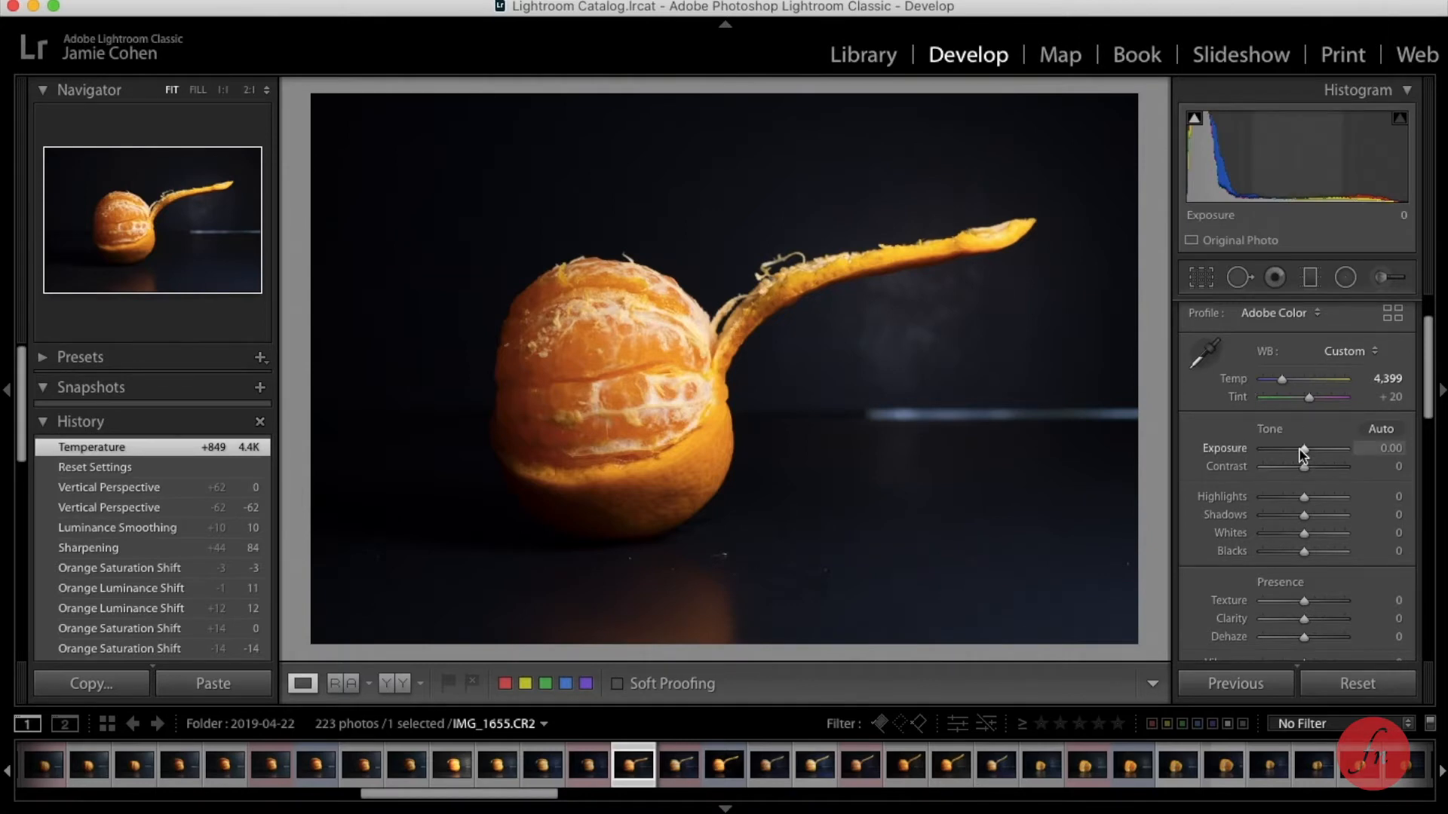
mouse_move(1304, 450)
left_mouse_down()
mouse_move(1230, 459)
mouse_move(1403, 482)
mouse_move(1425, 503)
mouse_move(1311, 468)
left_mouse_up()
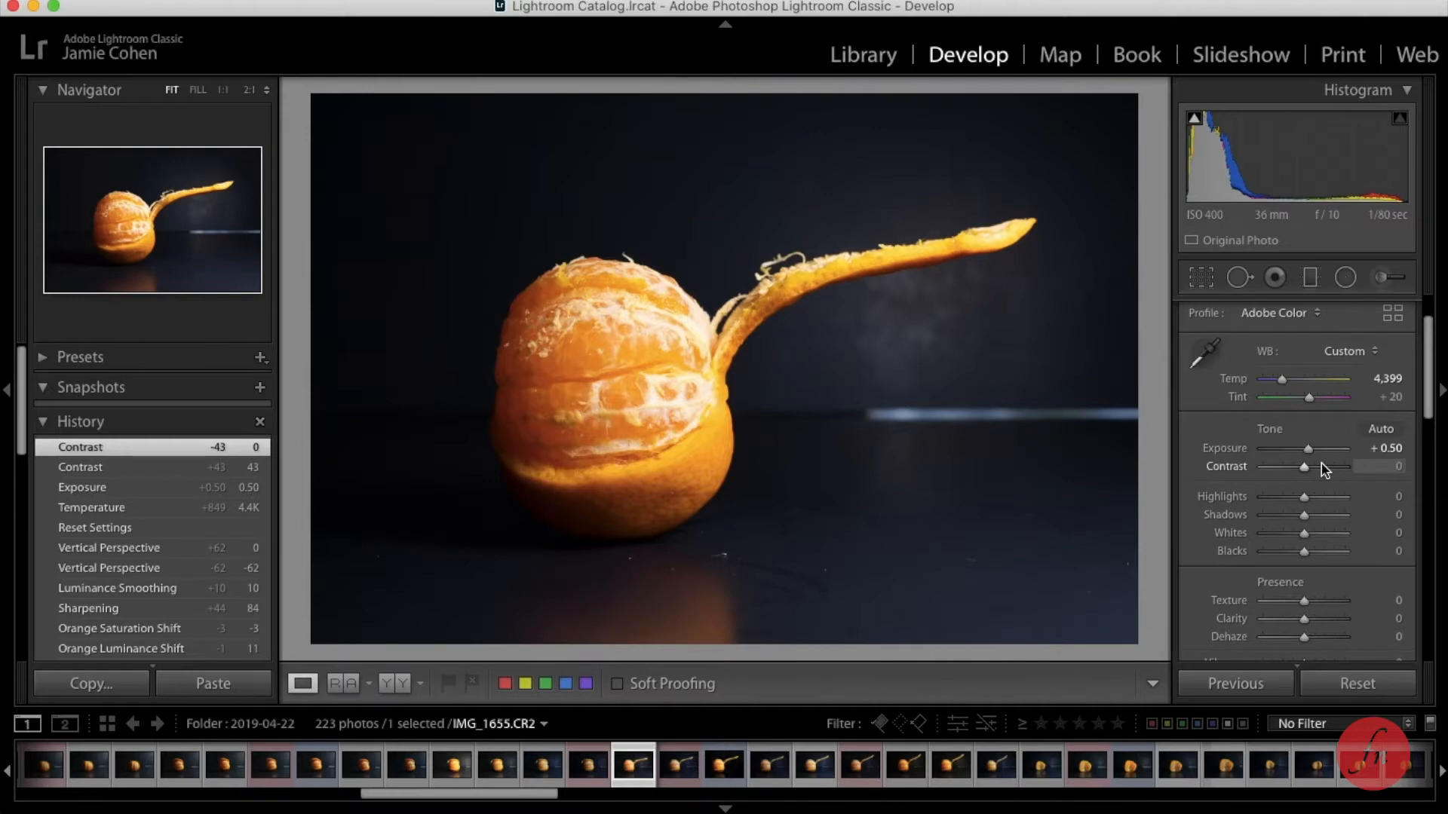
Step: Set the contrast to +15 and lower the highlights to −13
left_click_drag(1303, 469, 1447, 481)
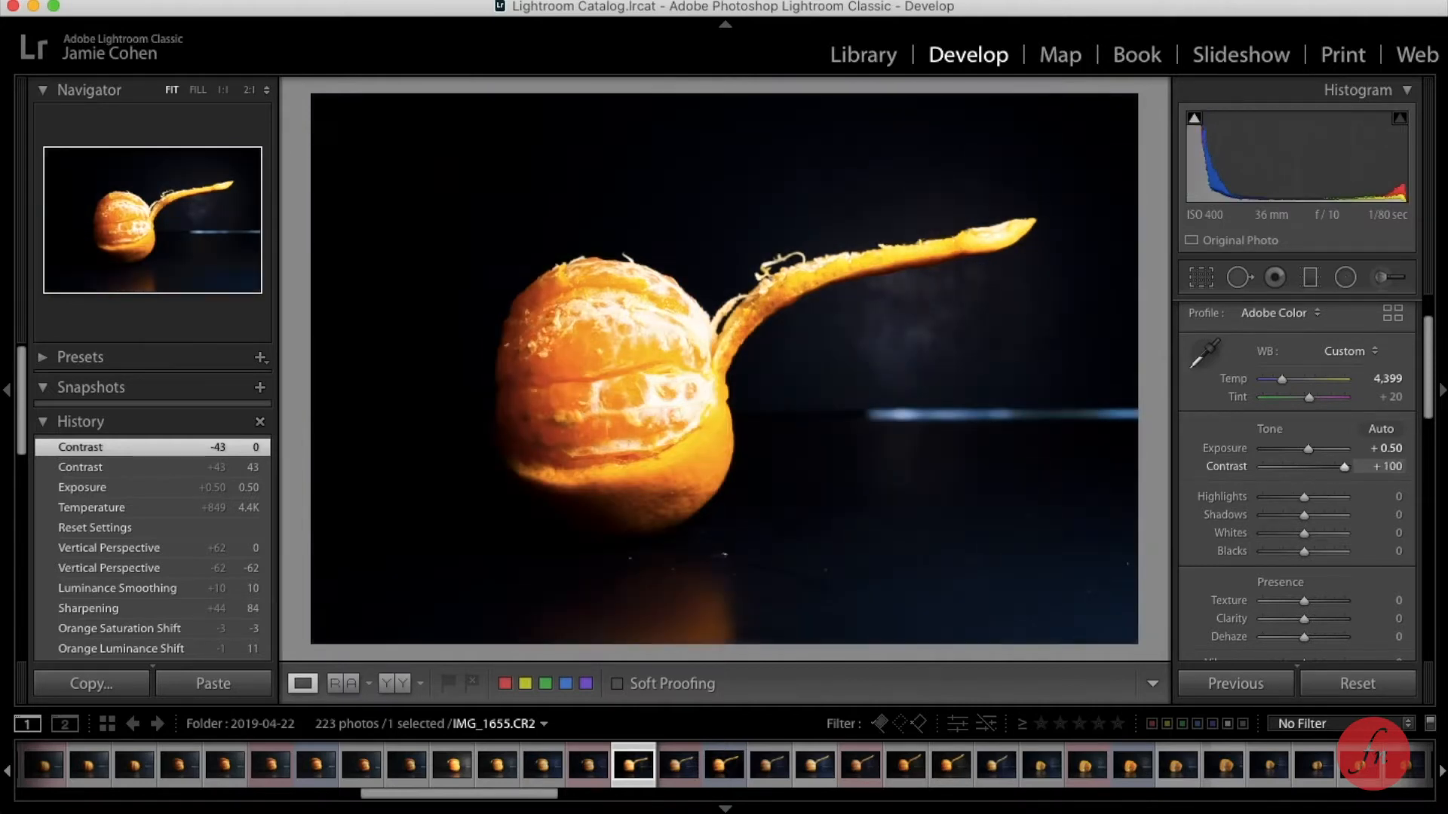
left_click_drag(1328, 470, 1307, 473)
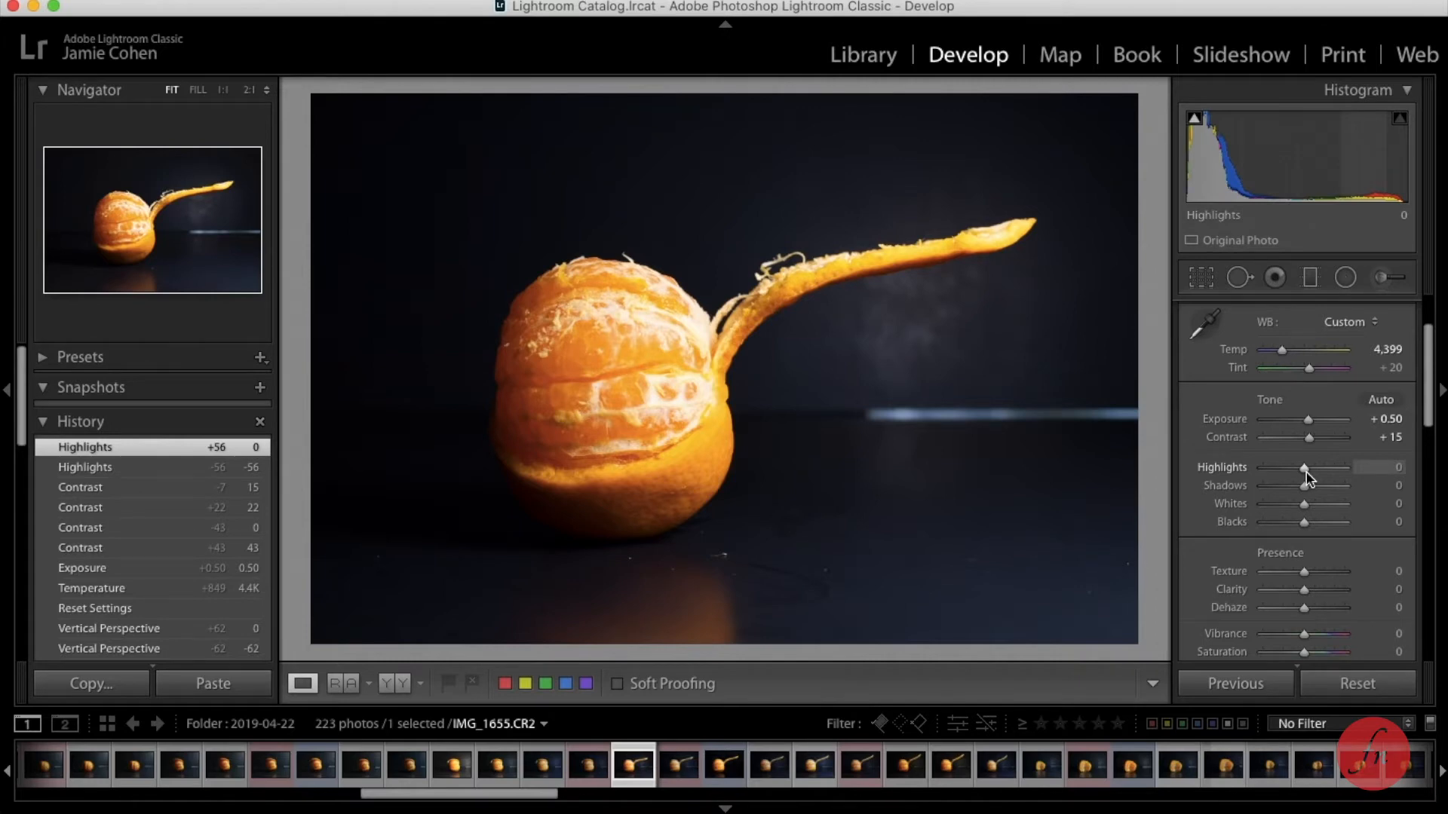
mouse_move(1306, 473)
left_mouse_down()
mouse_move(1212, 469)
mouse_move(1344, 469)
mouse_move(1325, 485)
mouse_move(1298, 478)
left_mouse_up()
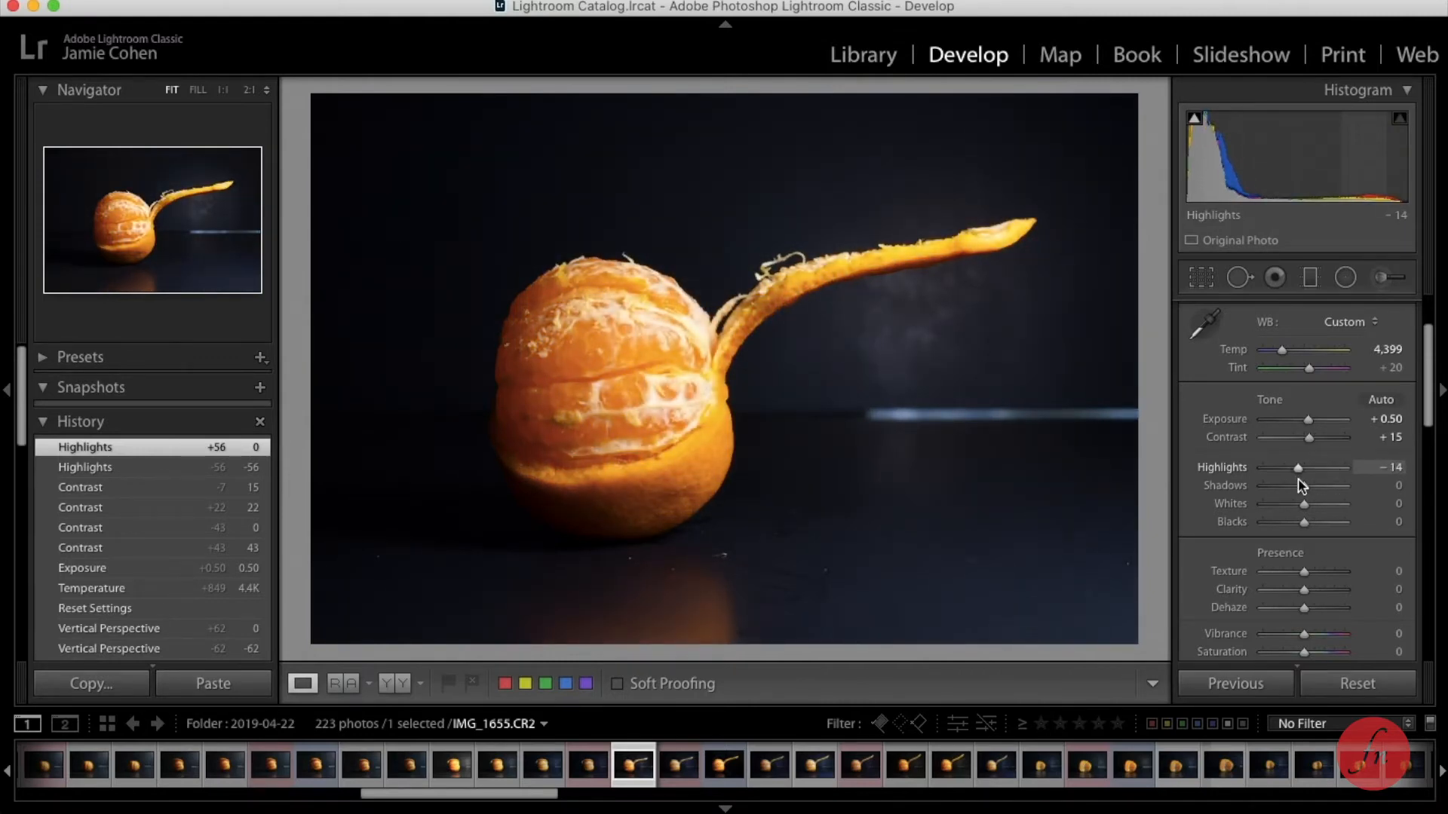
left_click_drag(1297, 481, 1297, 475)
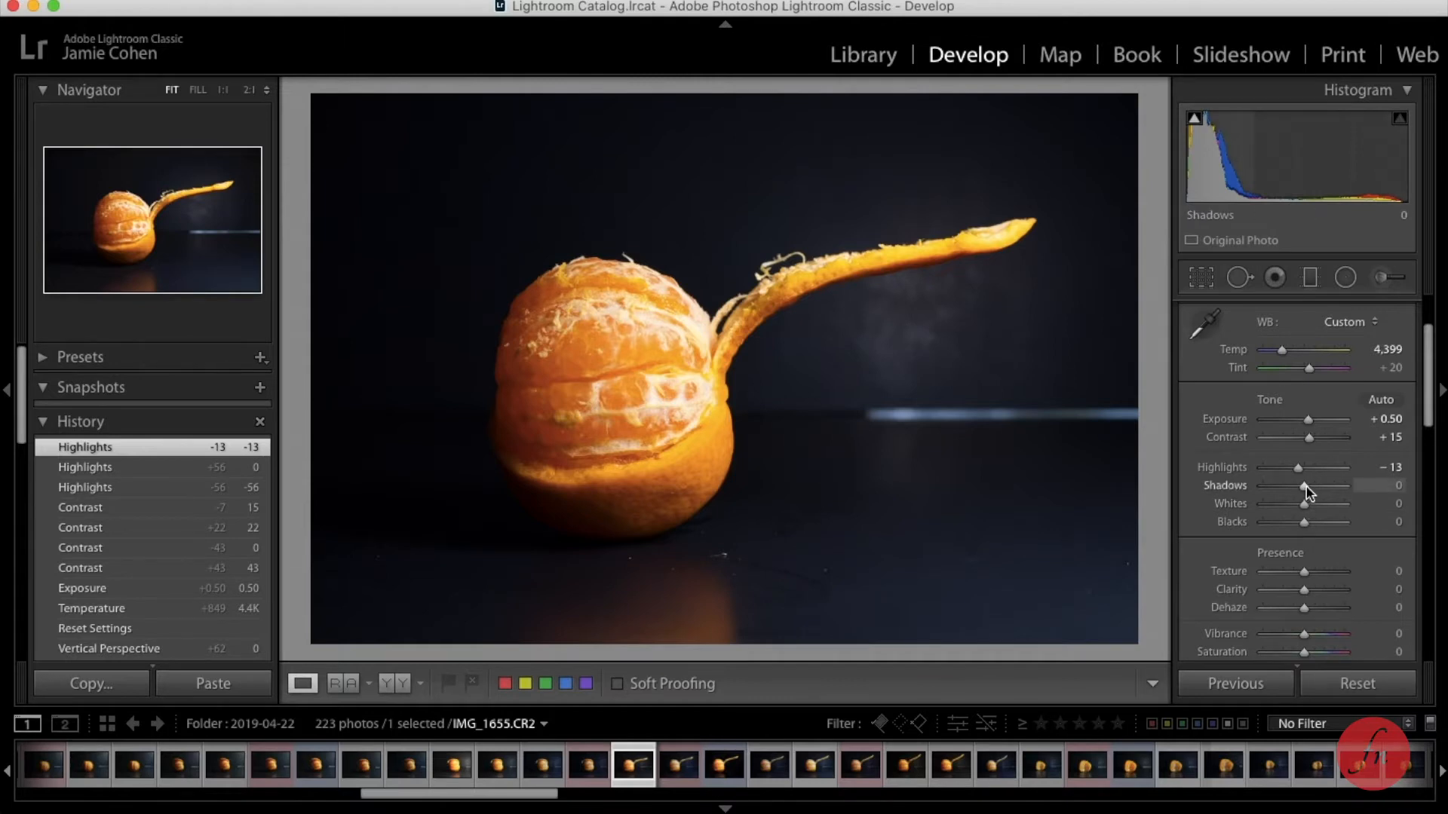
Step: Set the shadows to +17, the whites to +23 and the blacks to −4
left_click_drag(1305, 487, 1361, 483)
scroll(1316, 486, "down", 1)
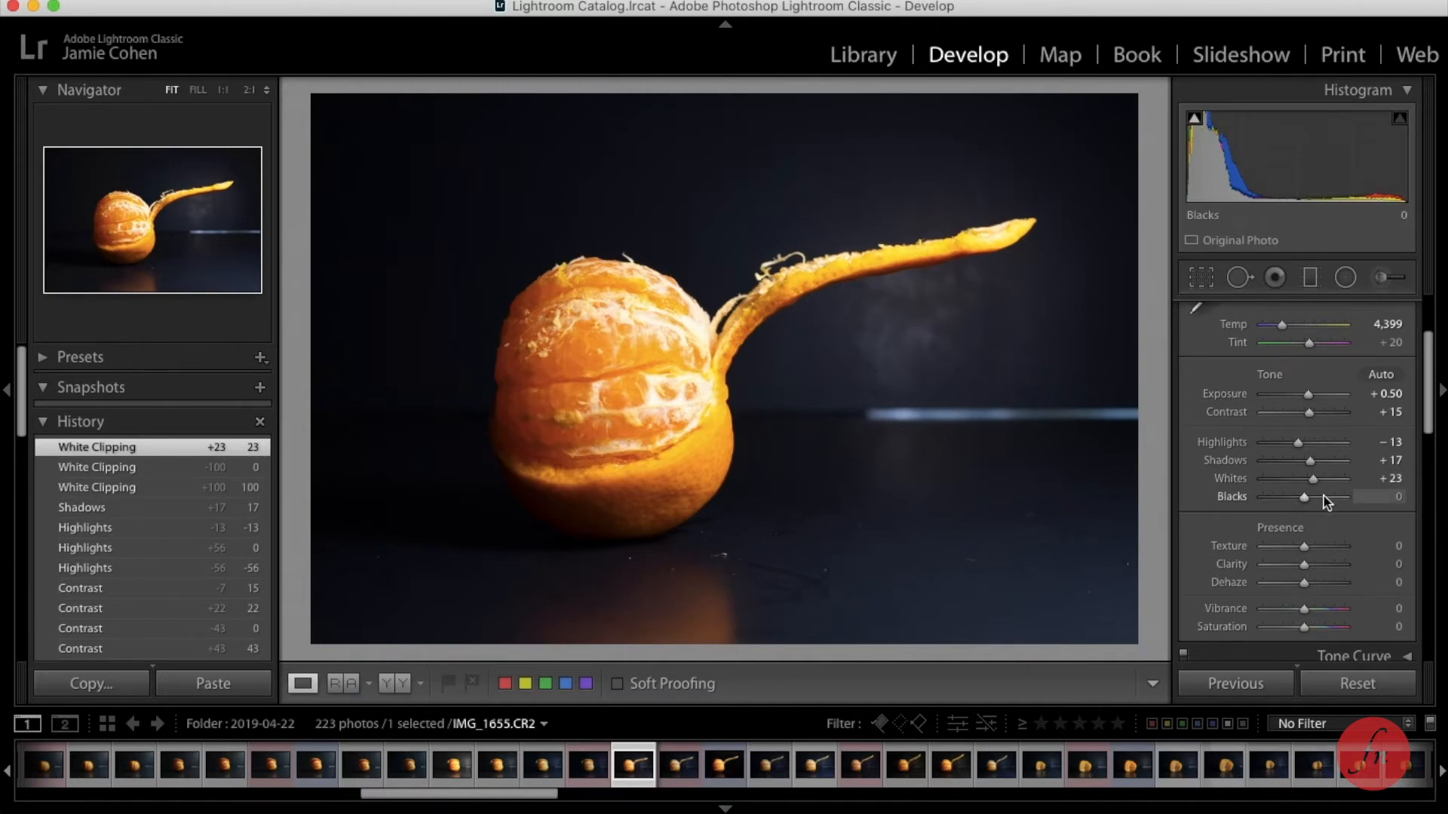
left_click_drag(1315, 503, 1306, 506)
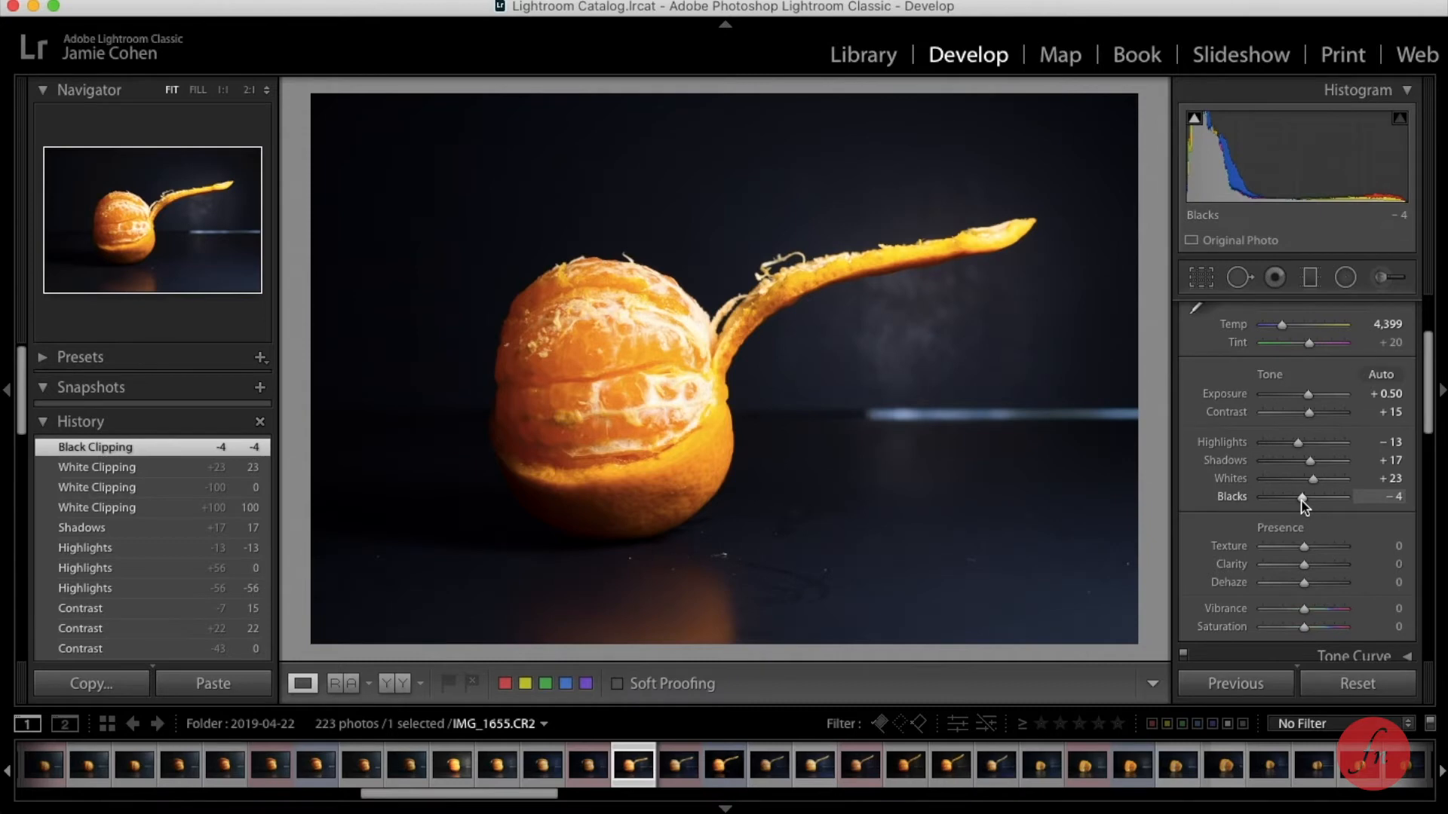
Step: Try strong Clarity and Texture amounts on the photo and settle both at +7
scroll(1305, 507, "down", 4)
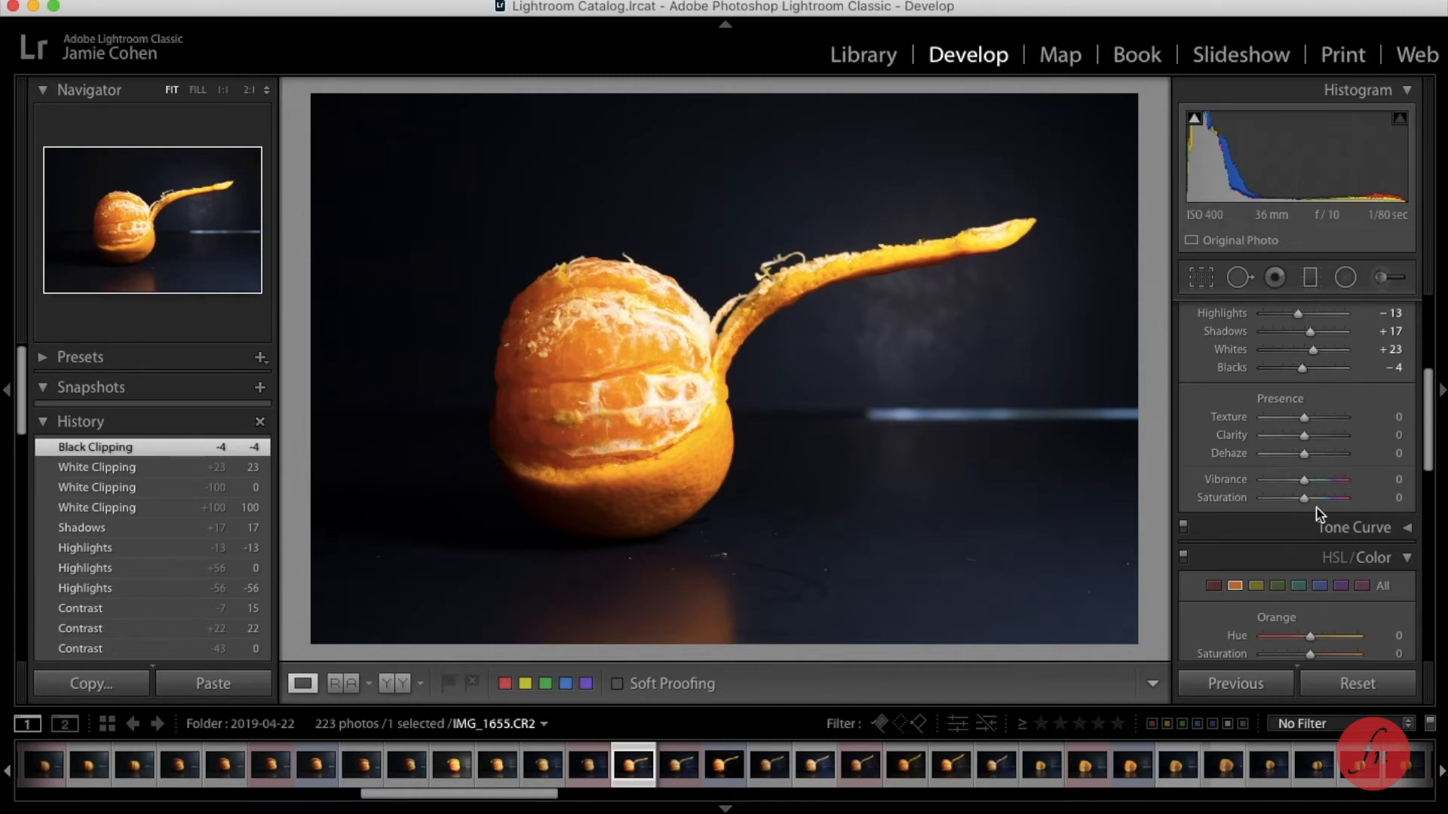
left_click_drag(1304, 437, 1372, 437)
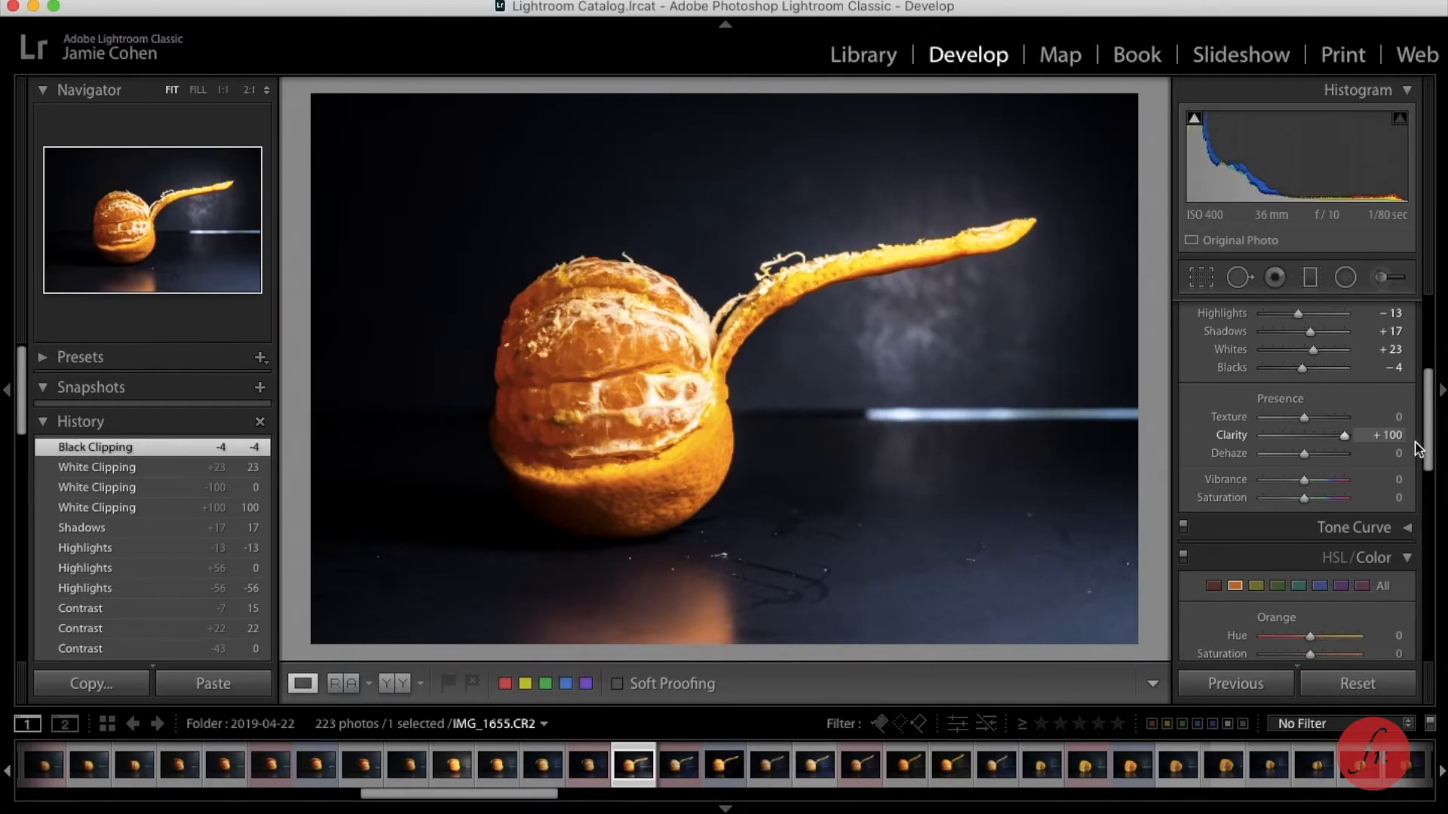
left_click(1347, 437)
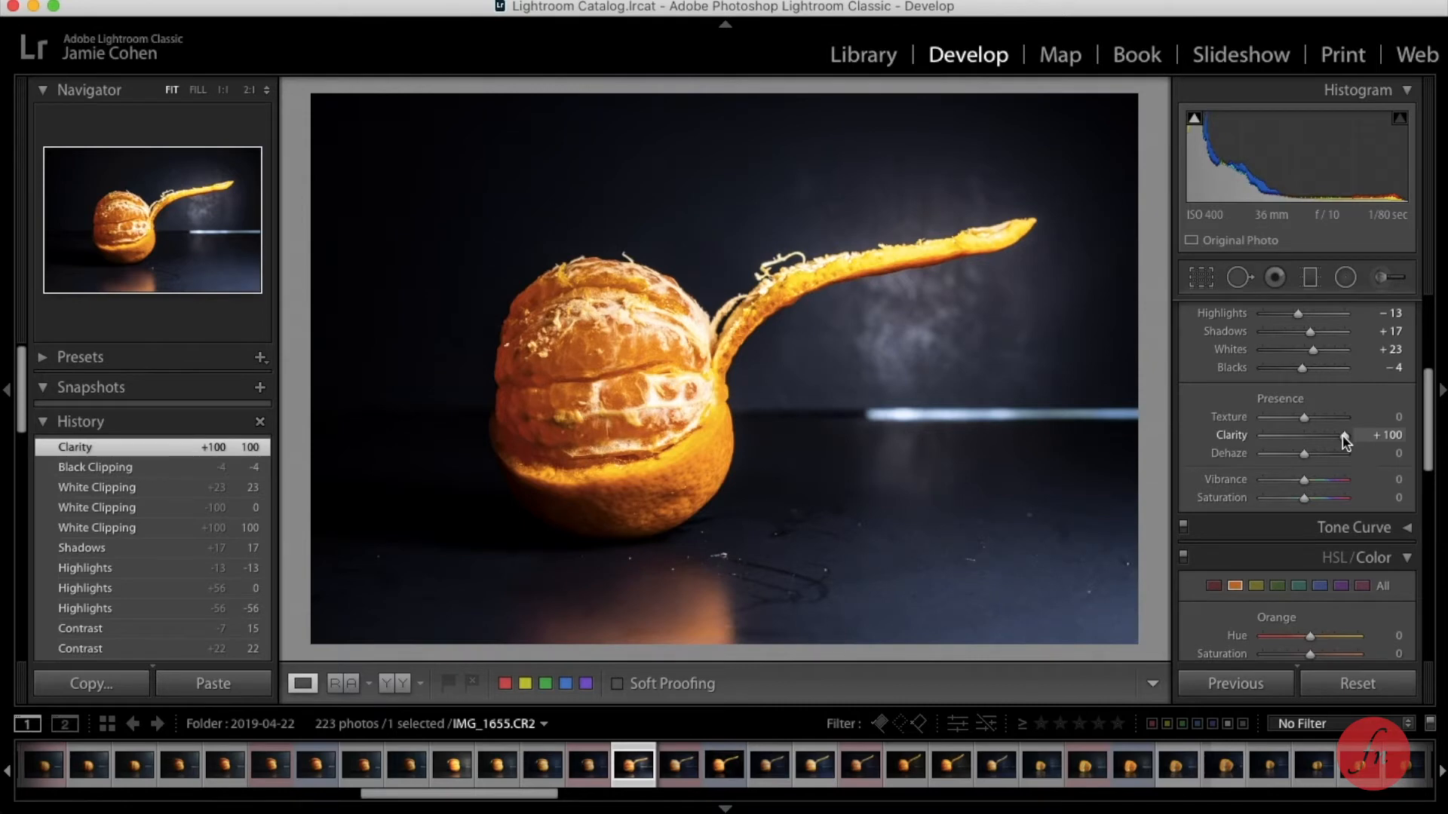
double_click(1344, 438)
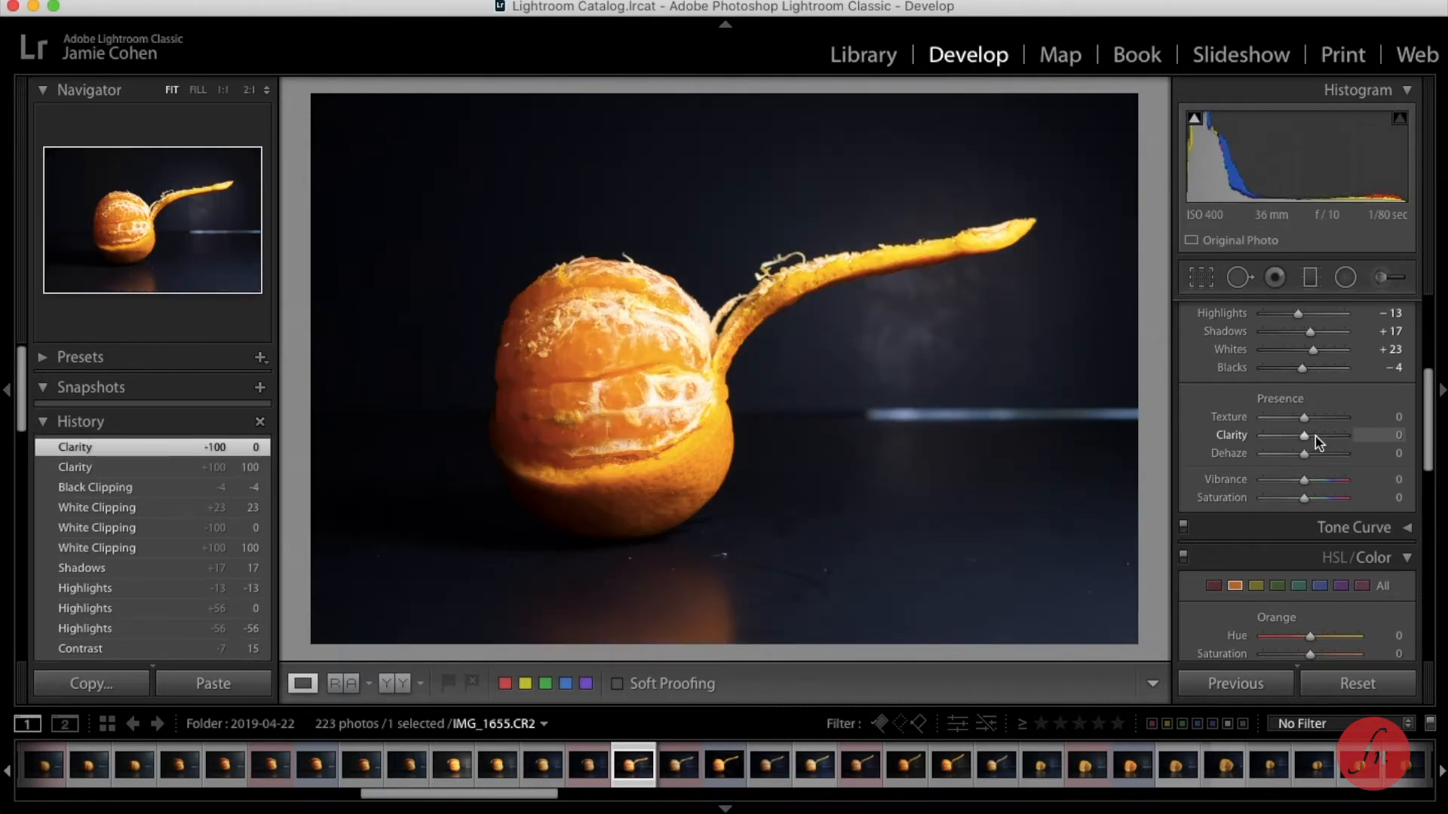
left_click(1307, 437)
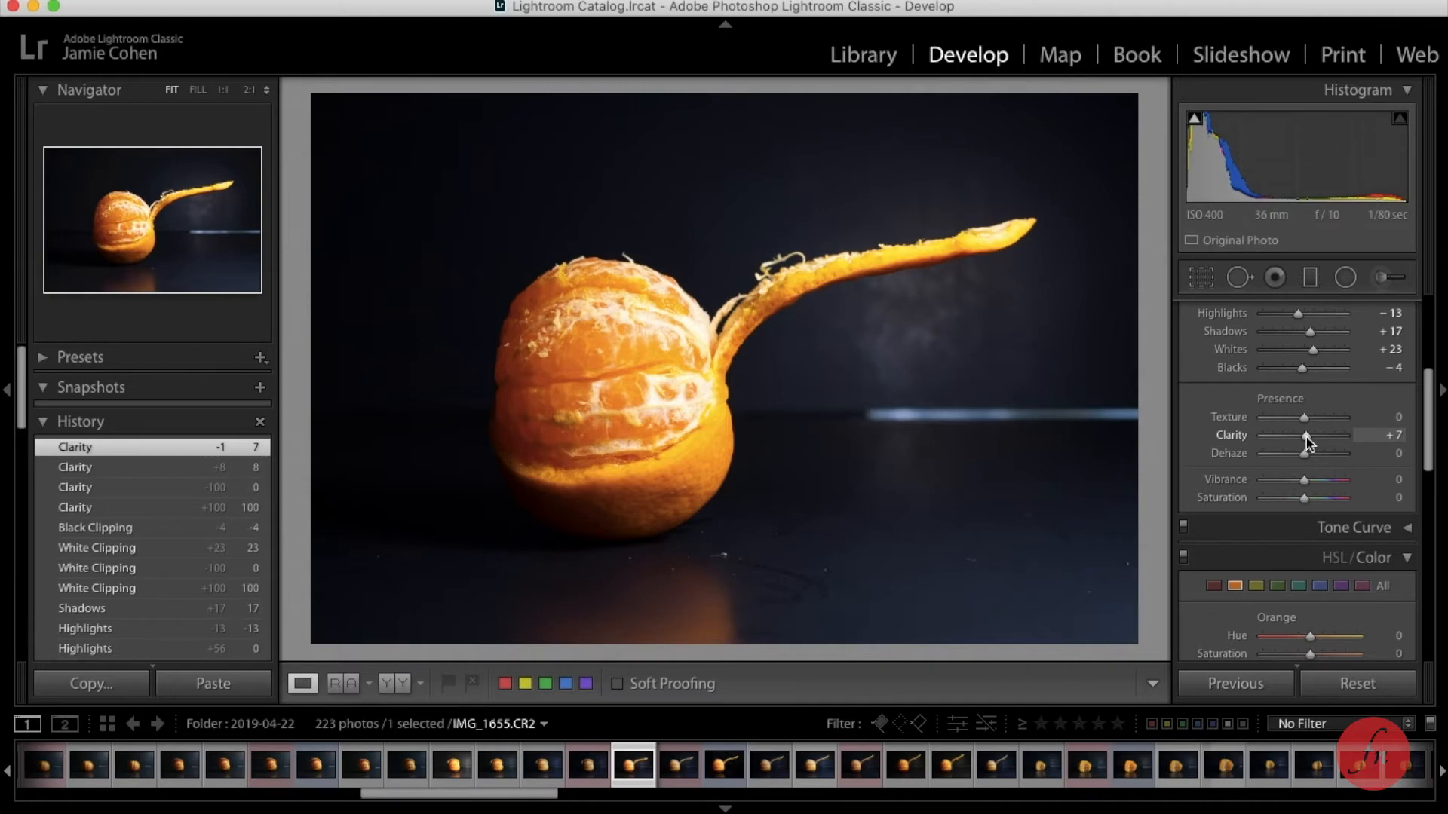
left_click_drag(1304, 417, 1380, 417)
left_click_drag(1343, 417, 1190, 432)
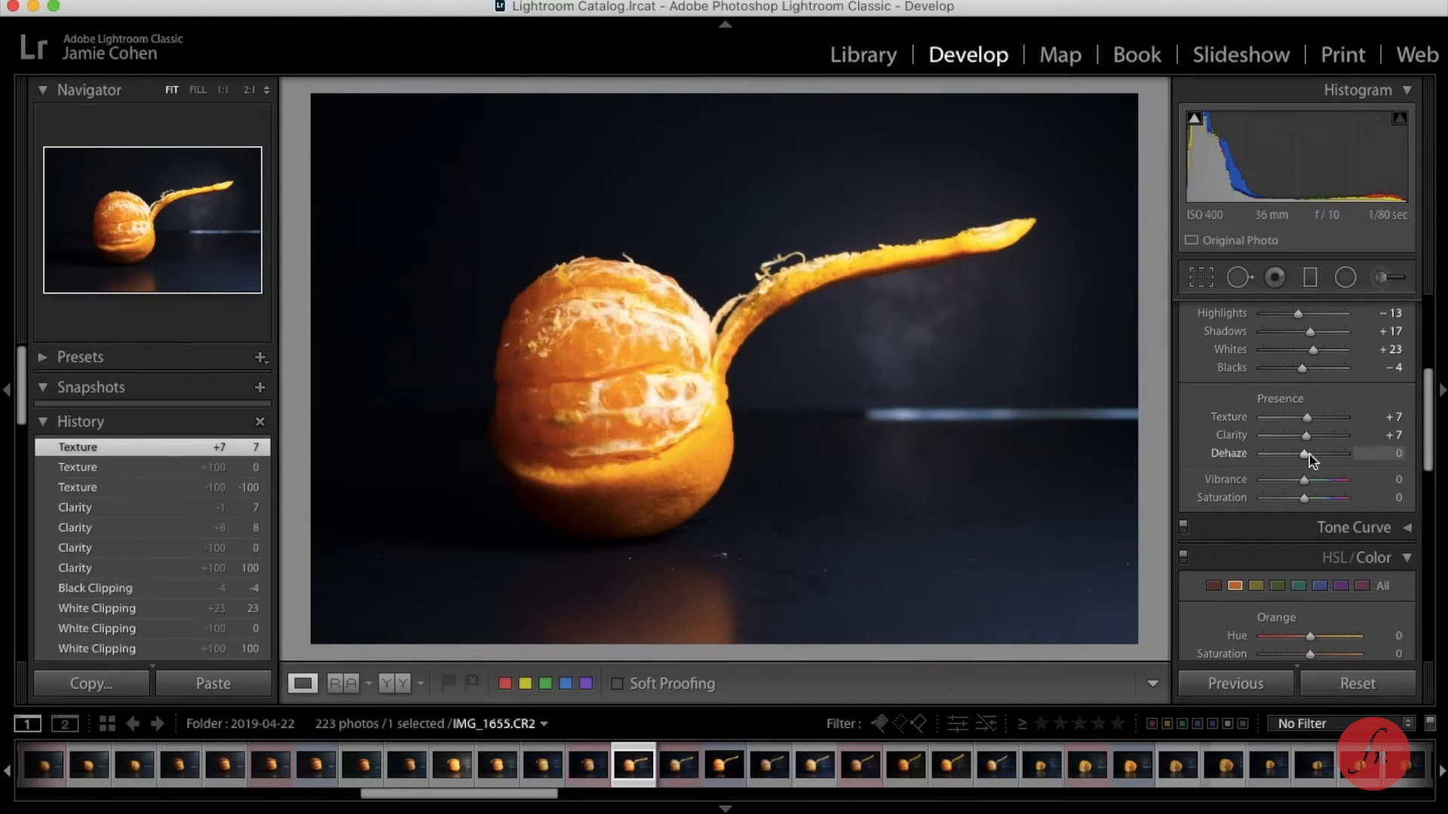
Step: Try Dehaze at −100 and Vibrance at +100 and −100, resetting each to 0
left_click_drag(1304, 453, 1244, 455)
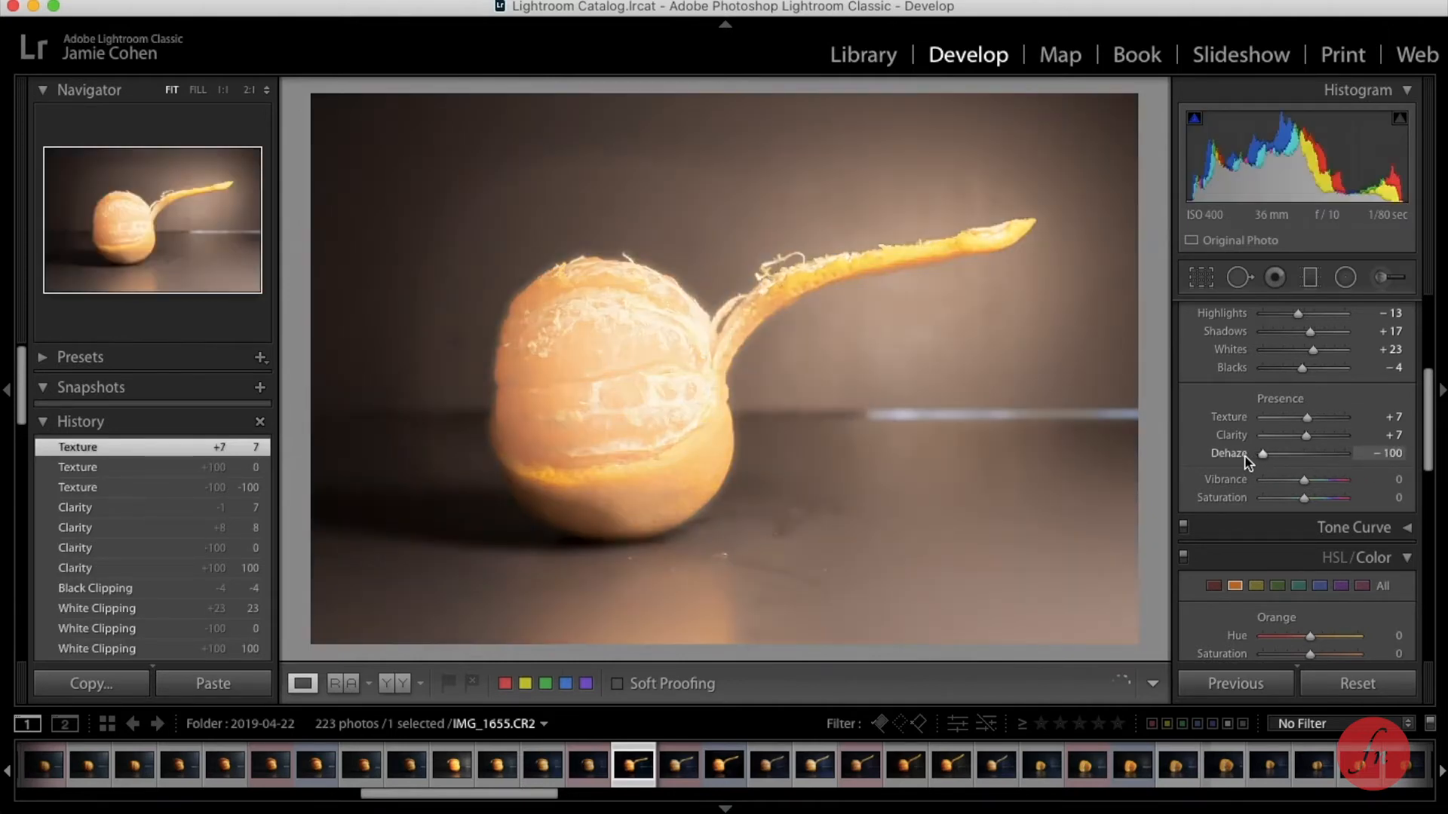
double_click(1263, 455)
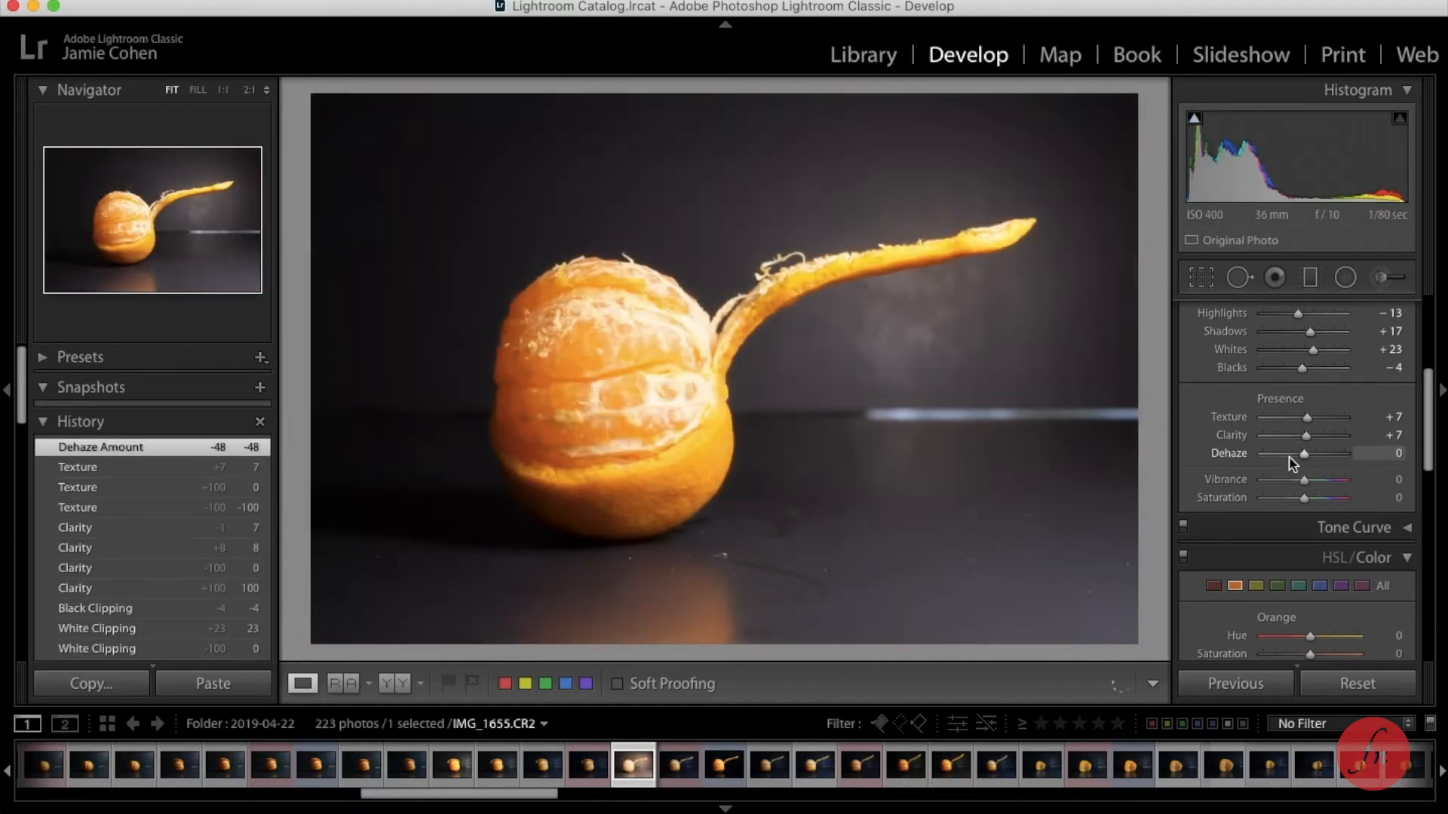
scroll(1267, 494, "down", 1)
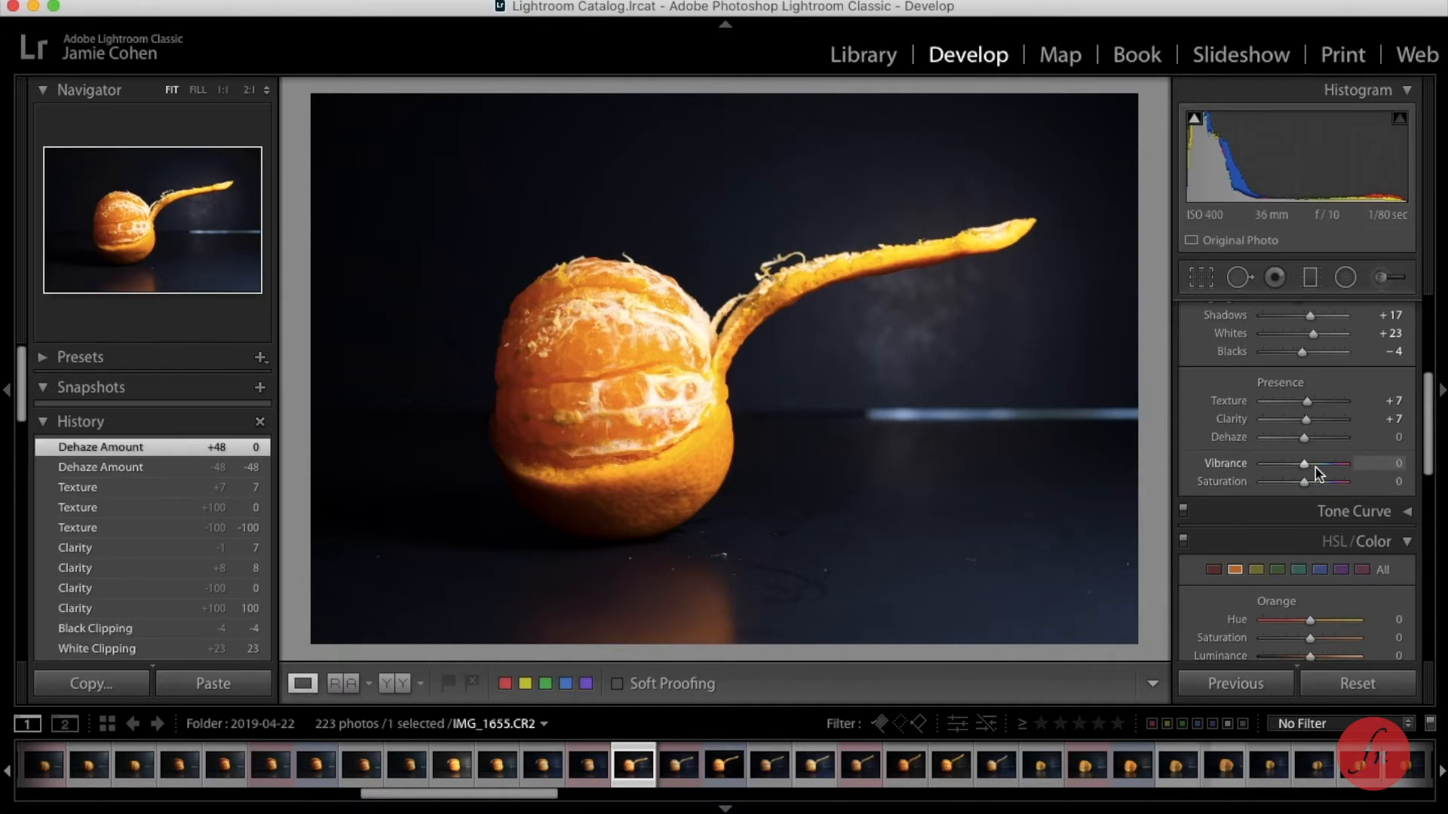
left_click_drag(1315, 468, 1362, 467)
left_click_drag(1333, 468, 1147, 461)
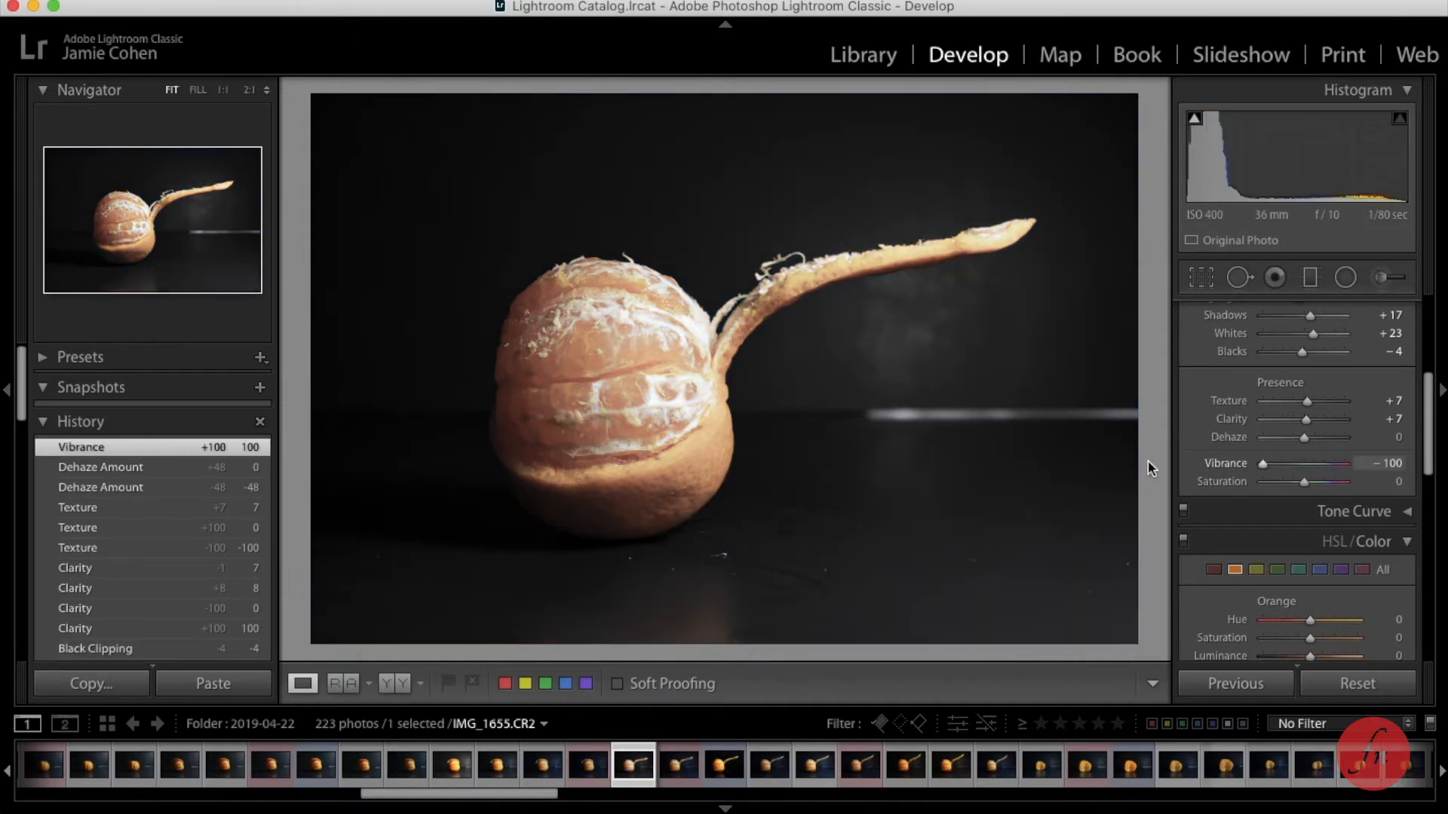
double_click(1264, 465)
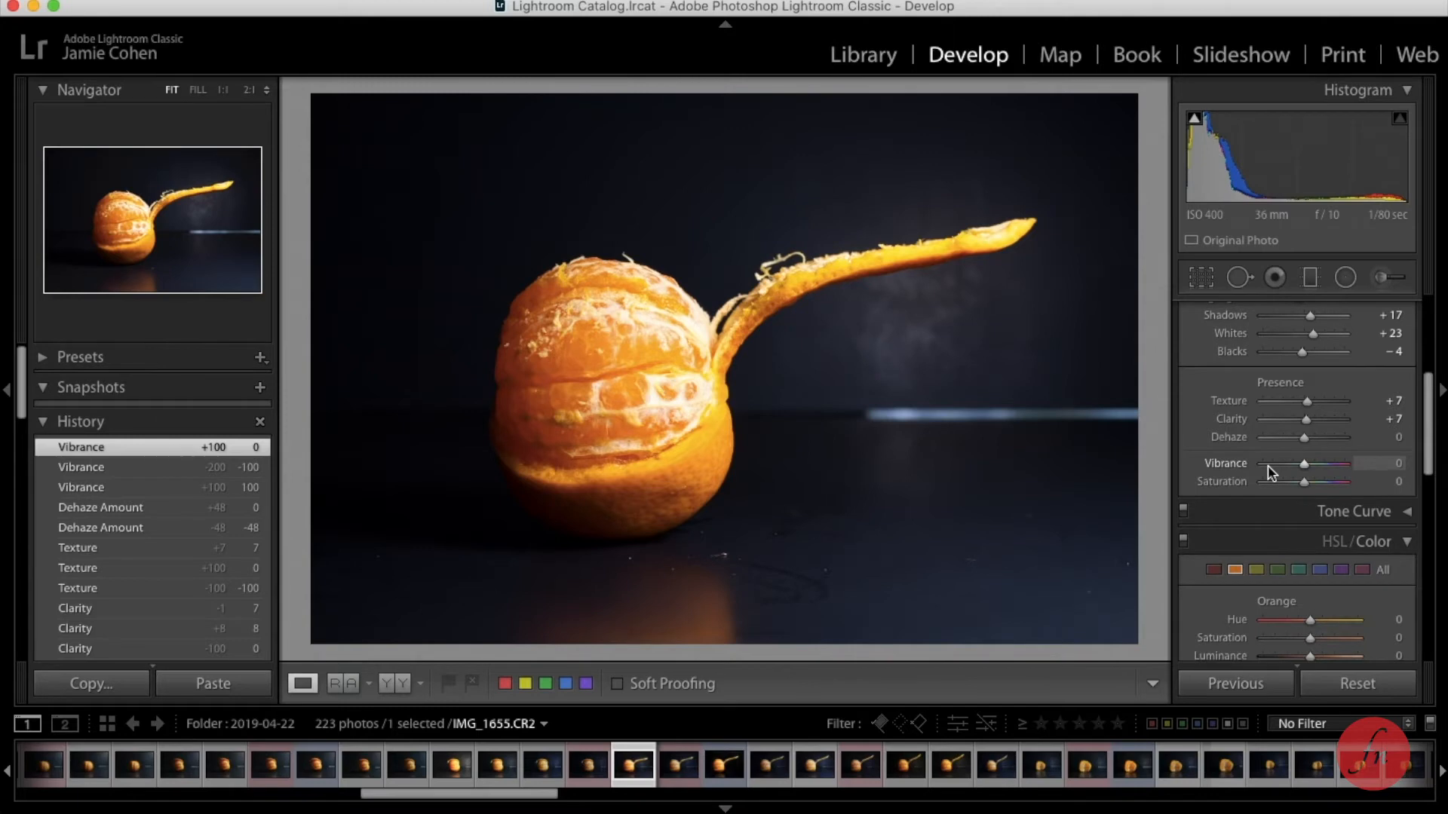
Step: Lower the saturation of the yellow color range to −17 in the HSL/Color adjustments
scroll(1269, 473, "down", 4)
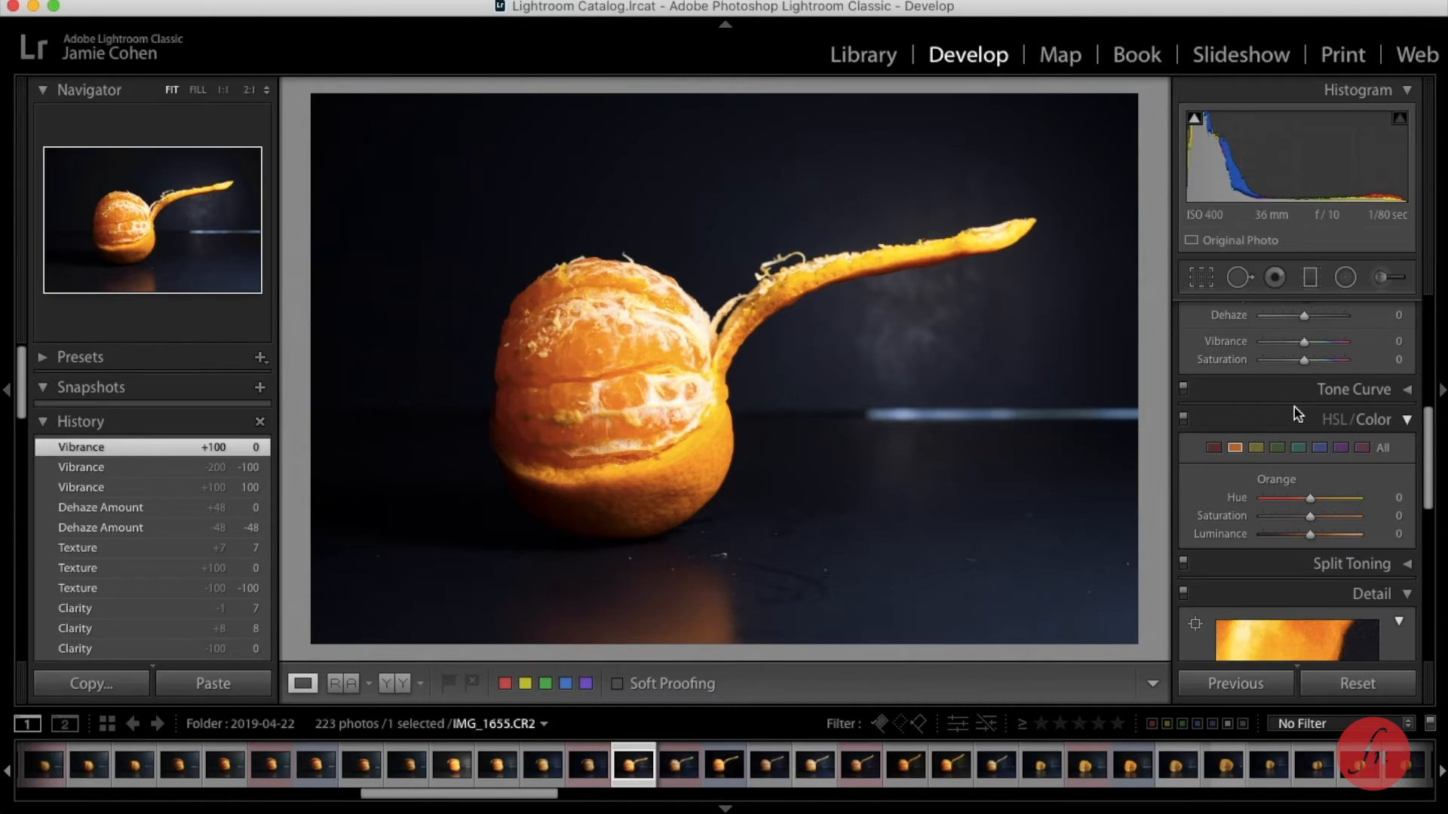
left_click(1255, 447)
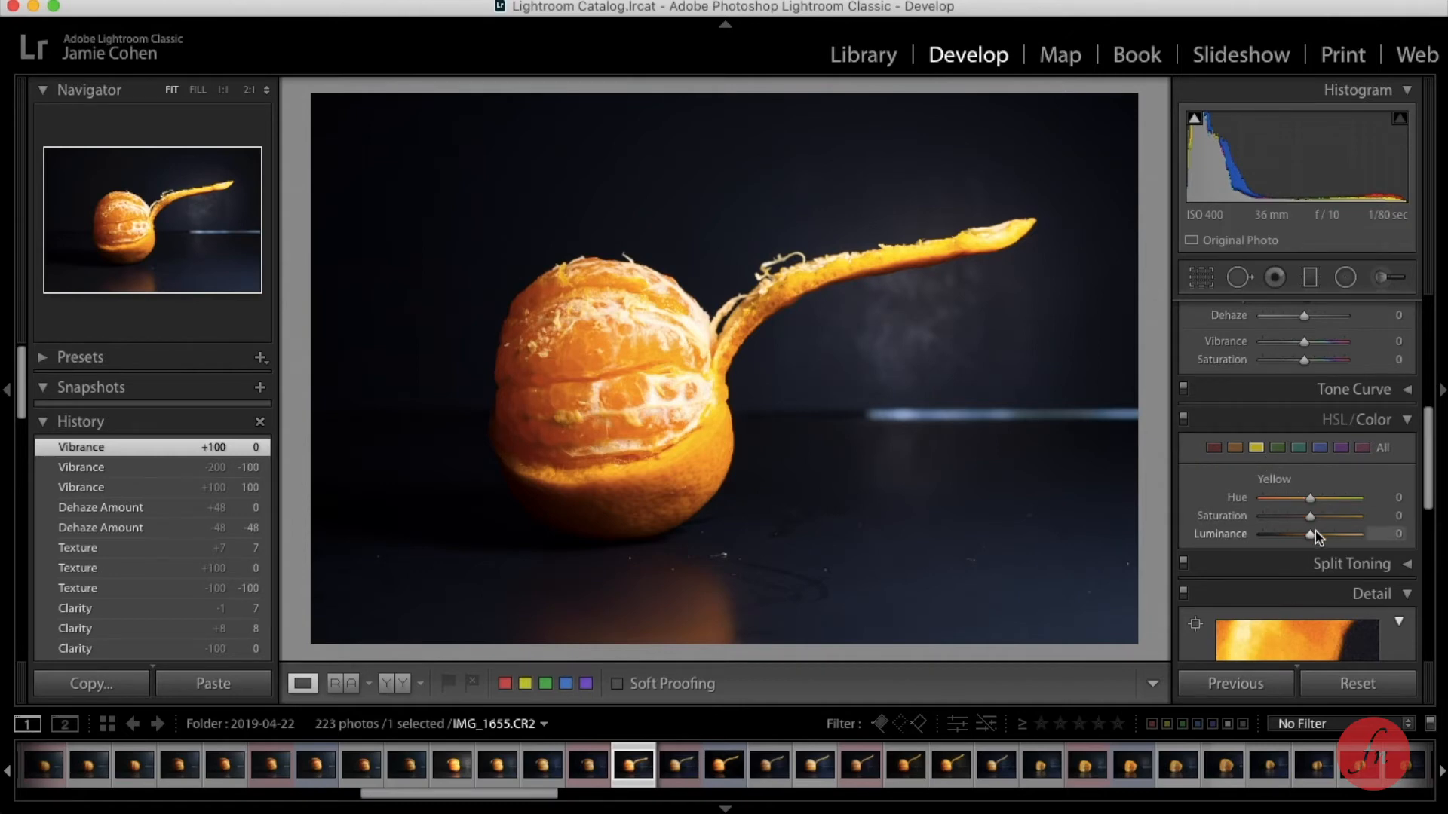
left_click_drag(1310, 521, 1302, 525)
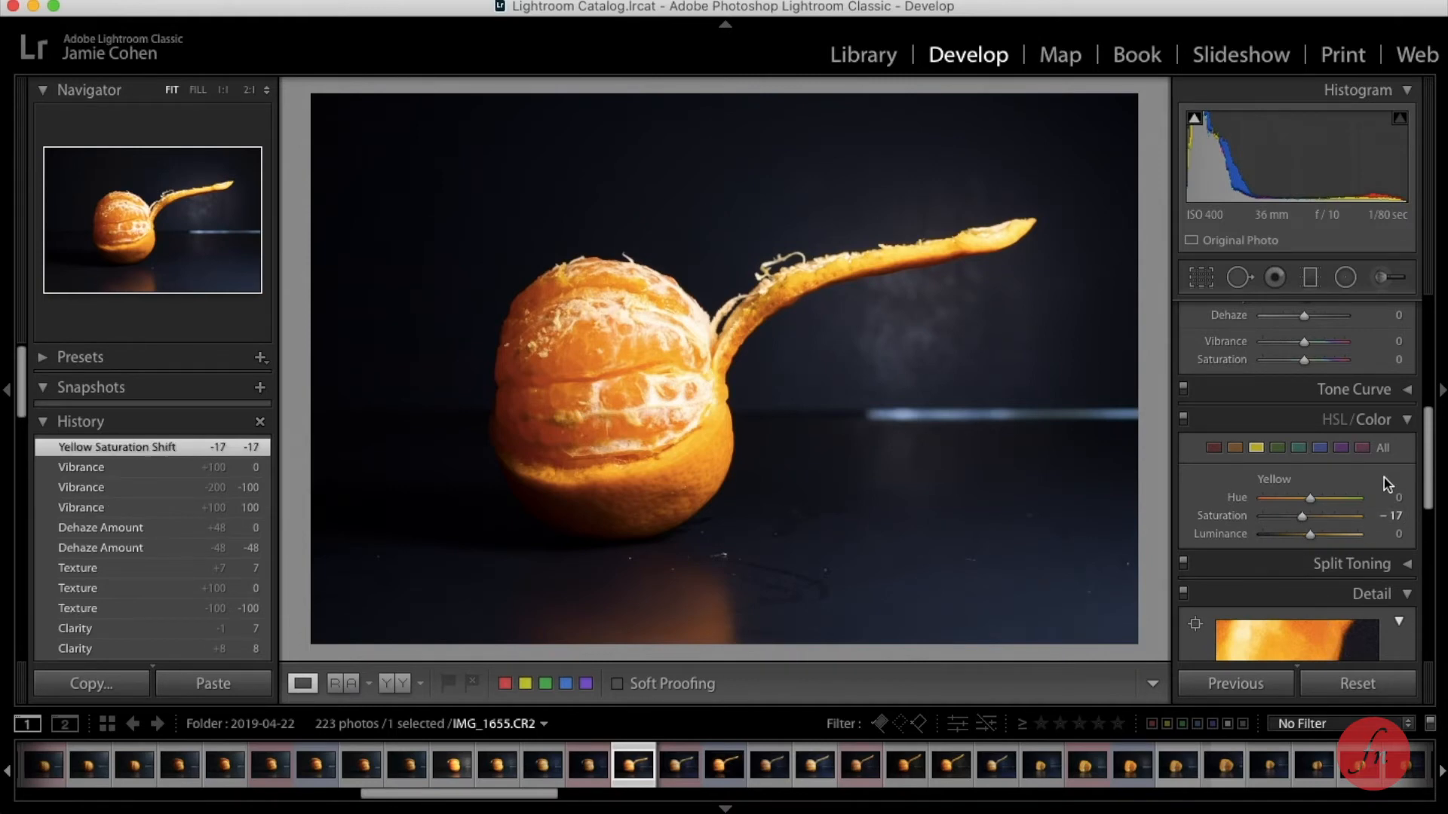
Step: Compare several sharpening amounts up to 150 and set the sharpening amount to 71
scroll(1384, 478, "down", 6)
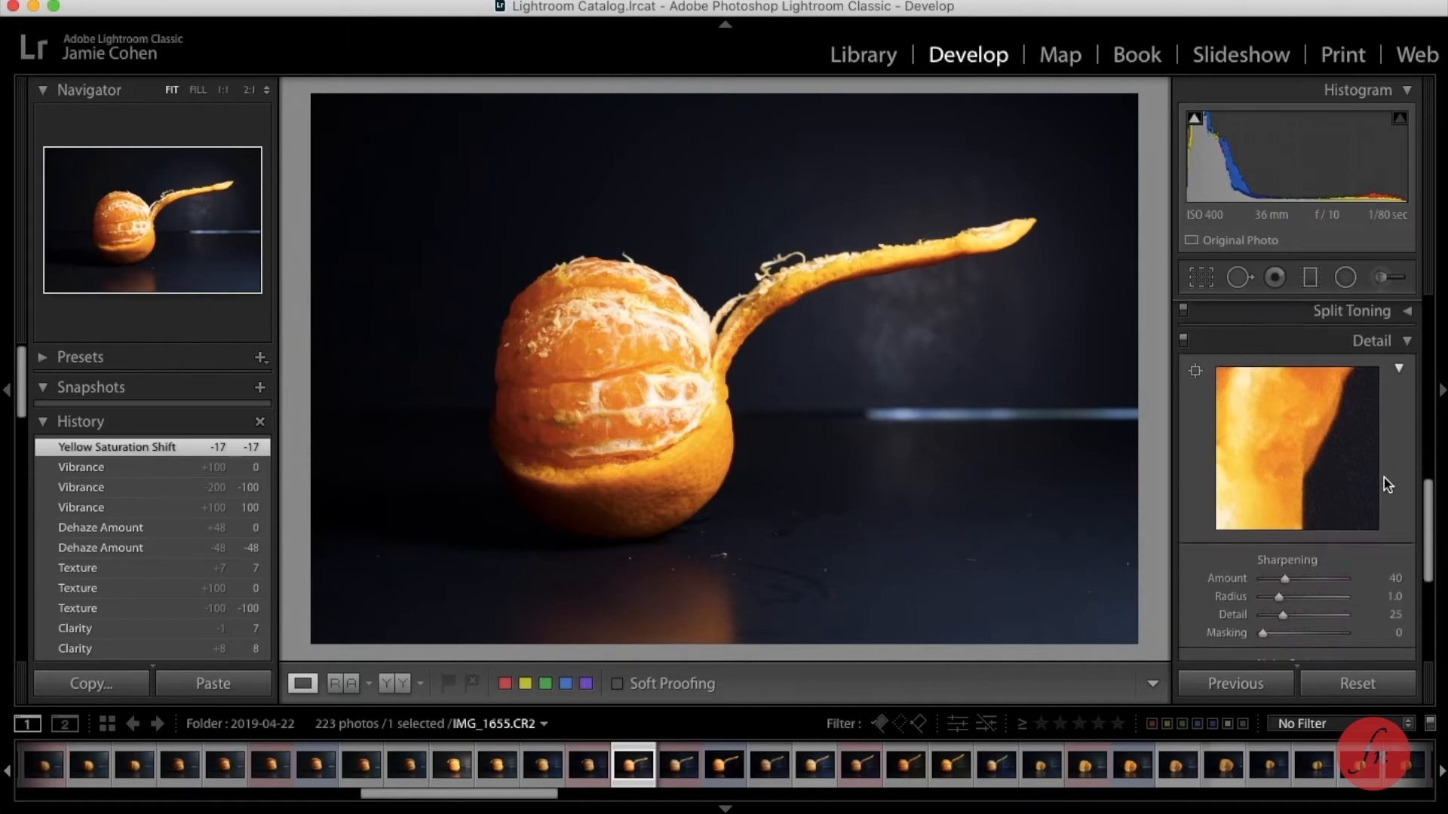
scroll(1302, 515, "up", 2)
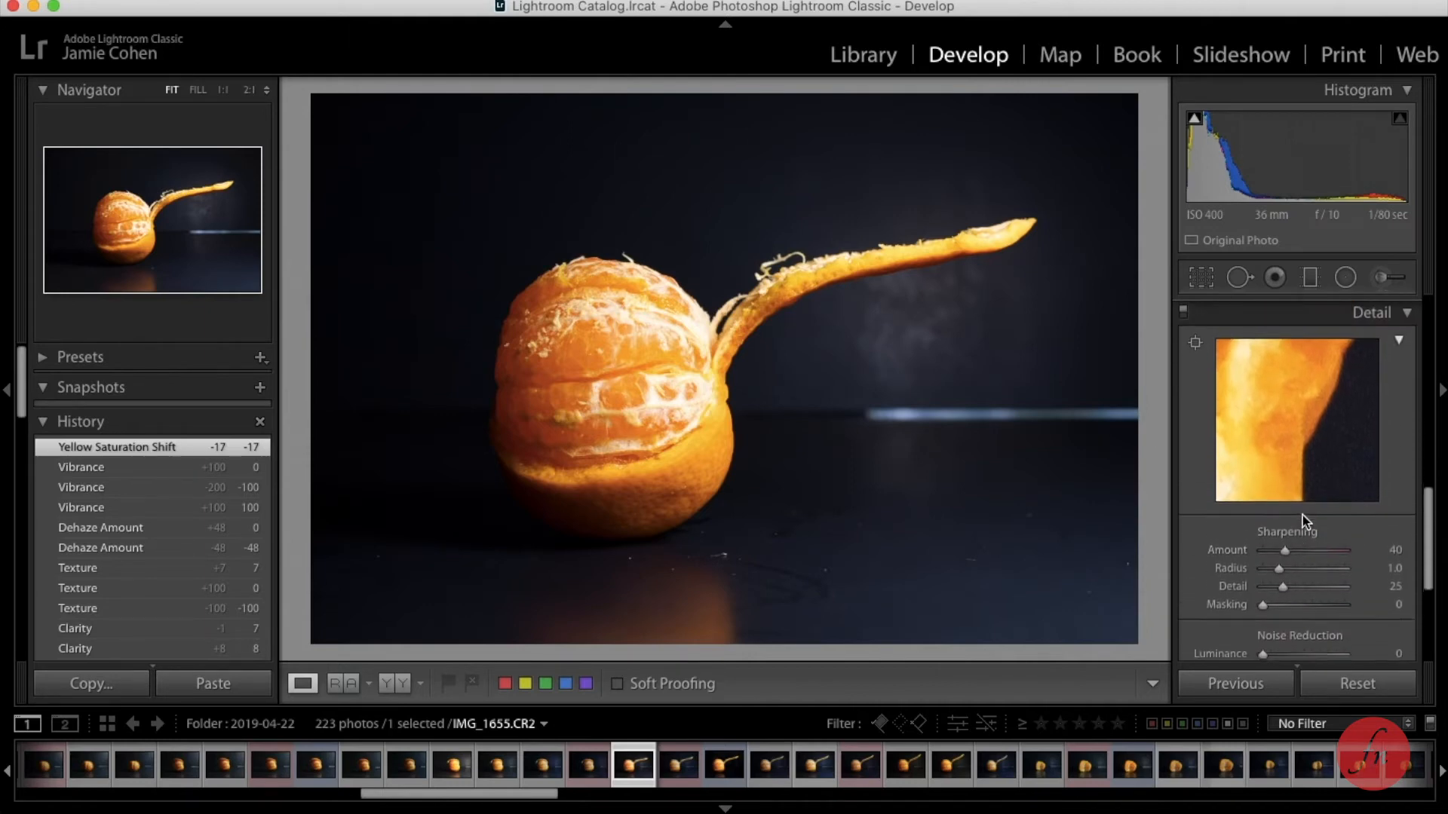
scroll(1302, 515, "down", 2)
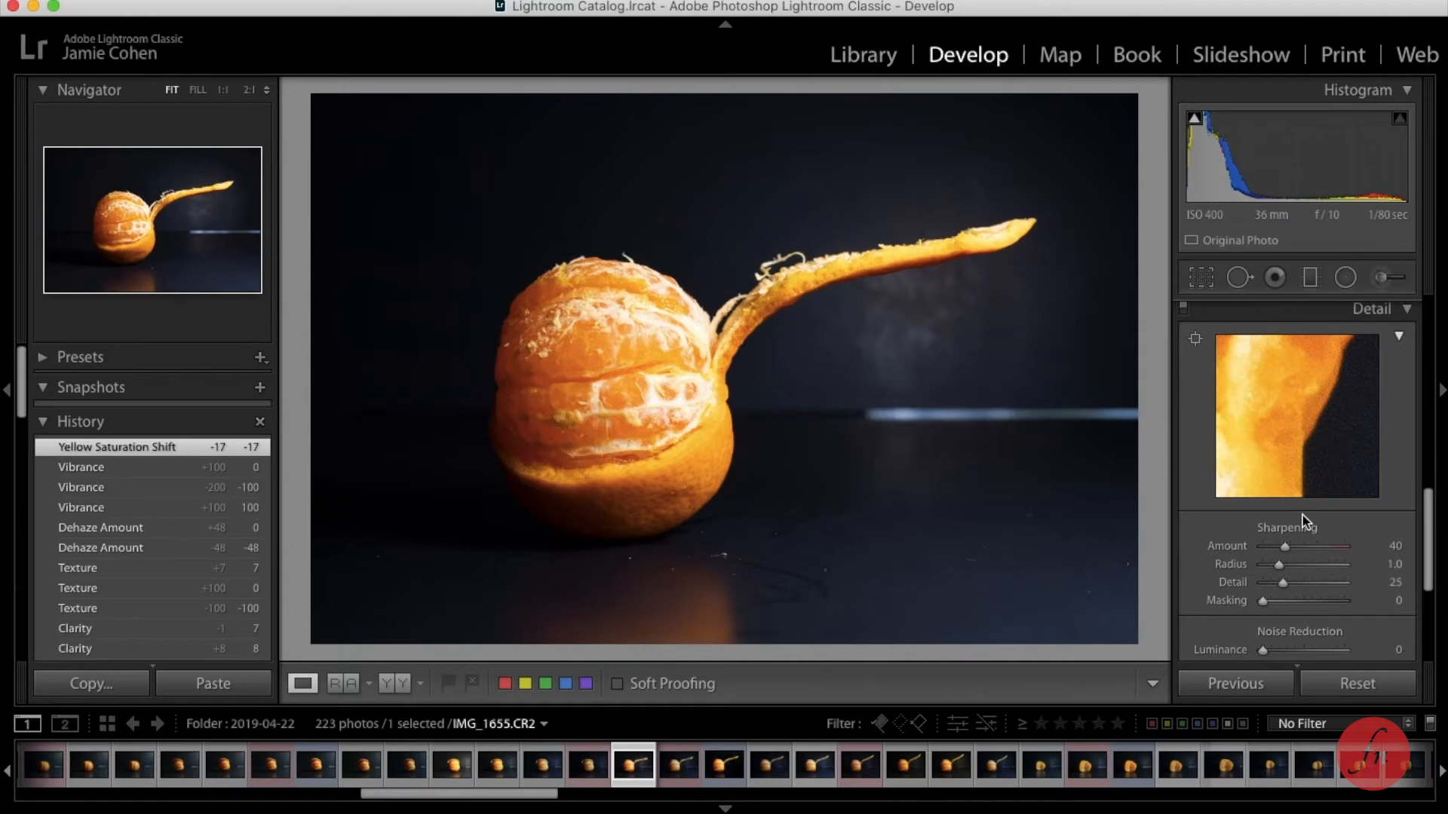
scroll(1301, 514, "down", 2)
left_click(1313, 500)
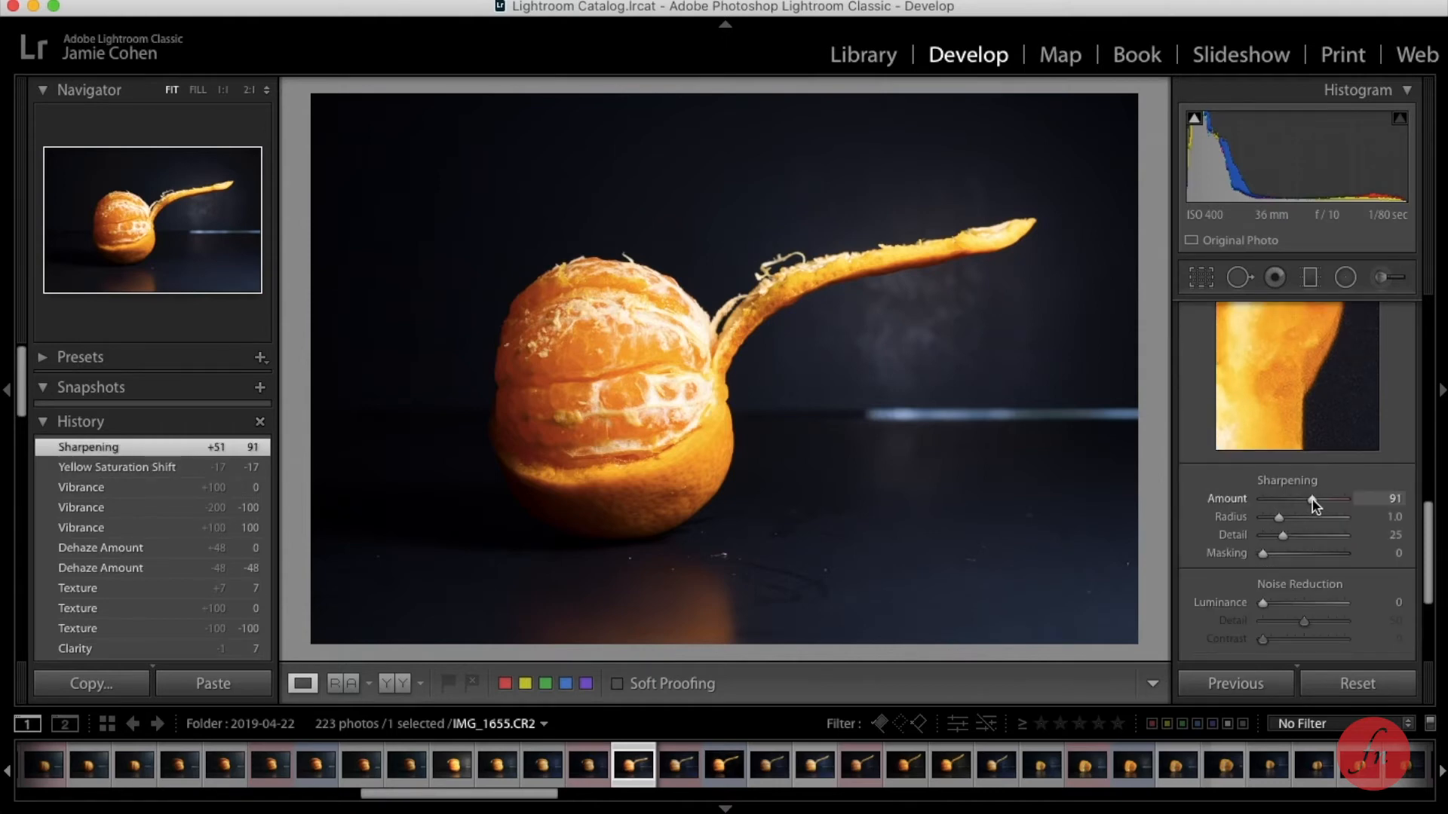
left_click_drag(1311, 500, 1309, 500)
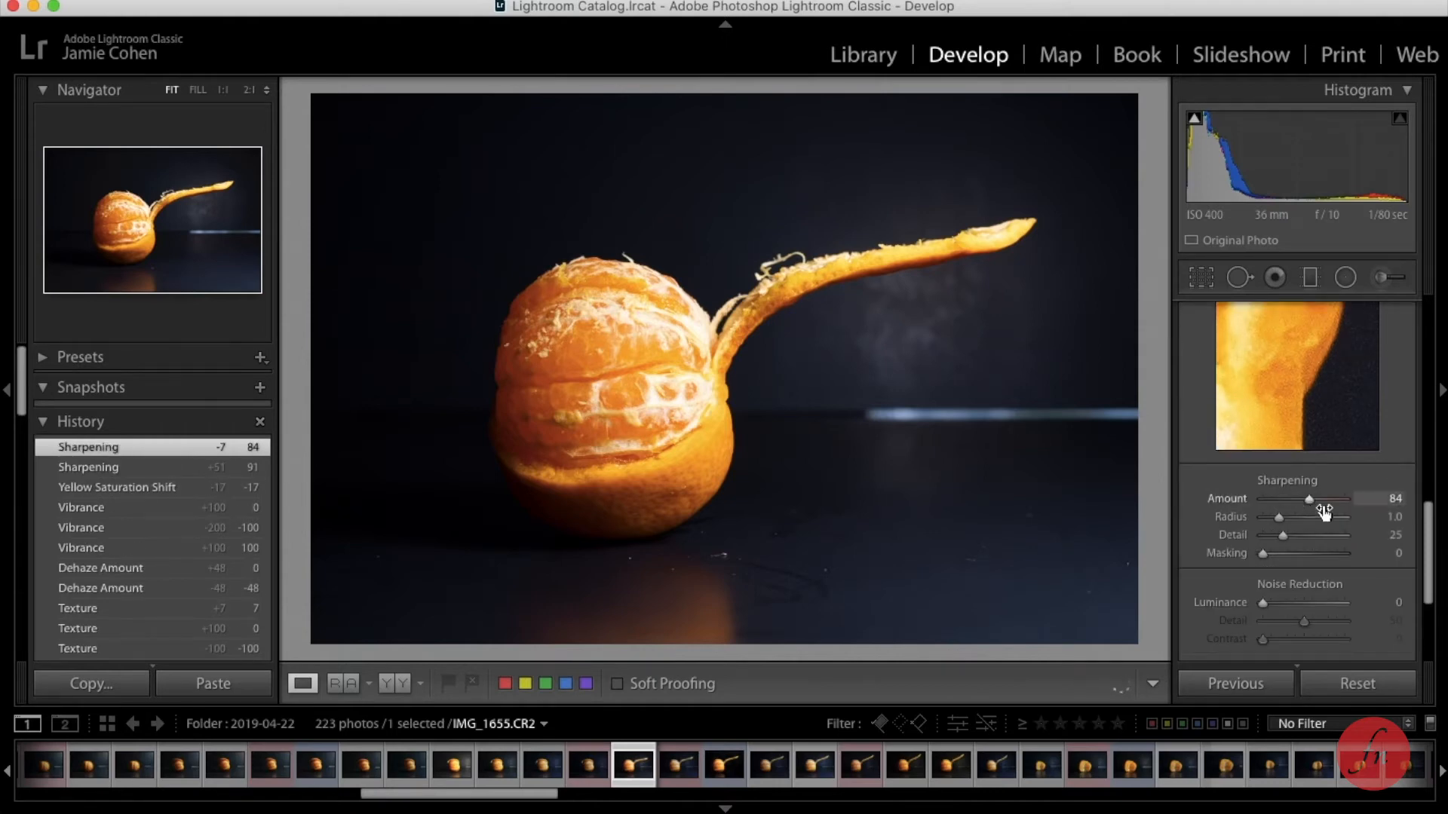
left_click(1350, 504)
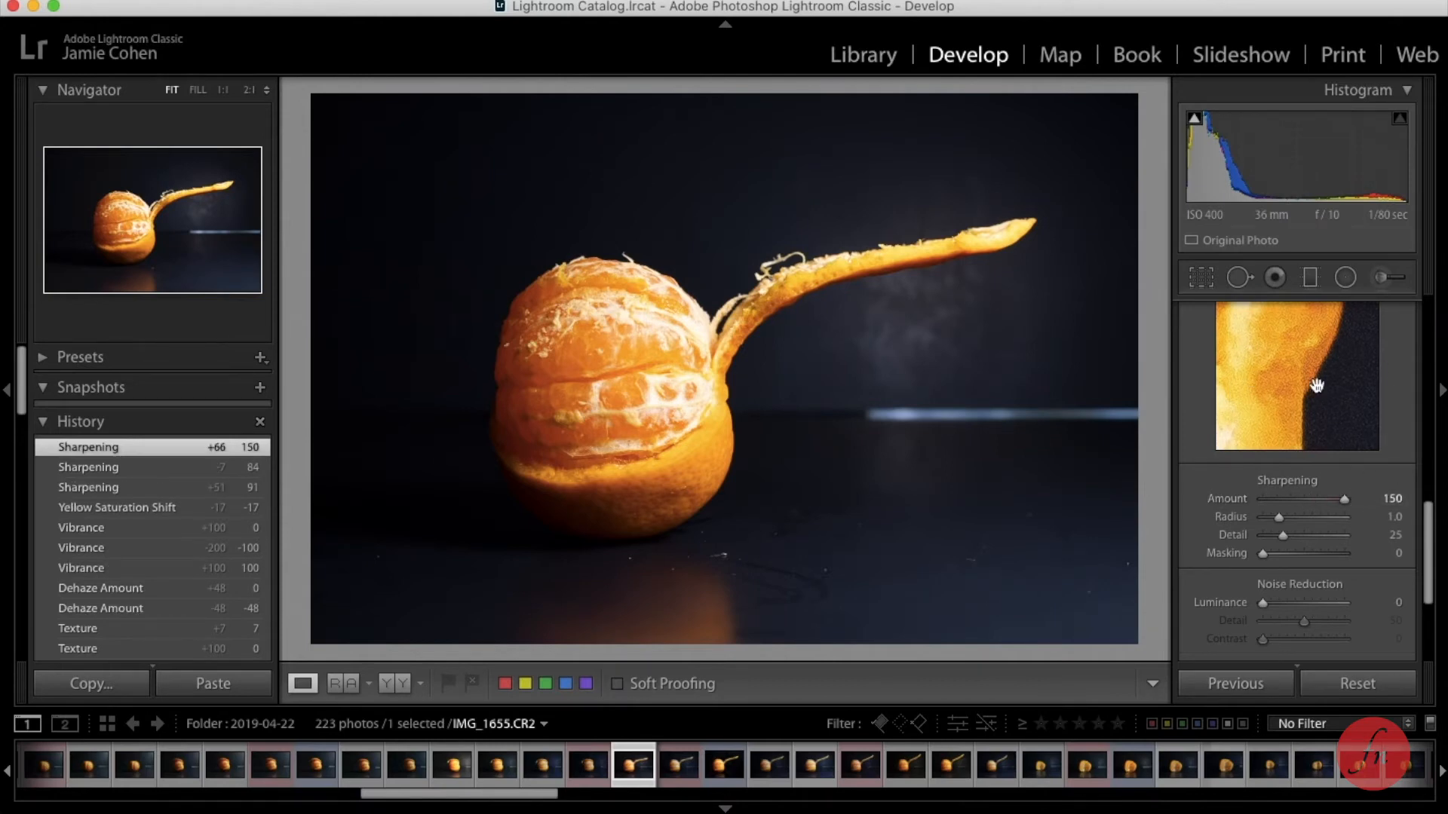
left_click(1309, 504)
left_click_drag(1310, 504, 1304, 508)
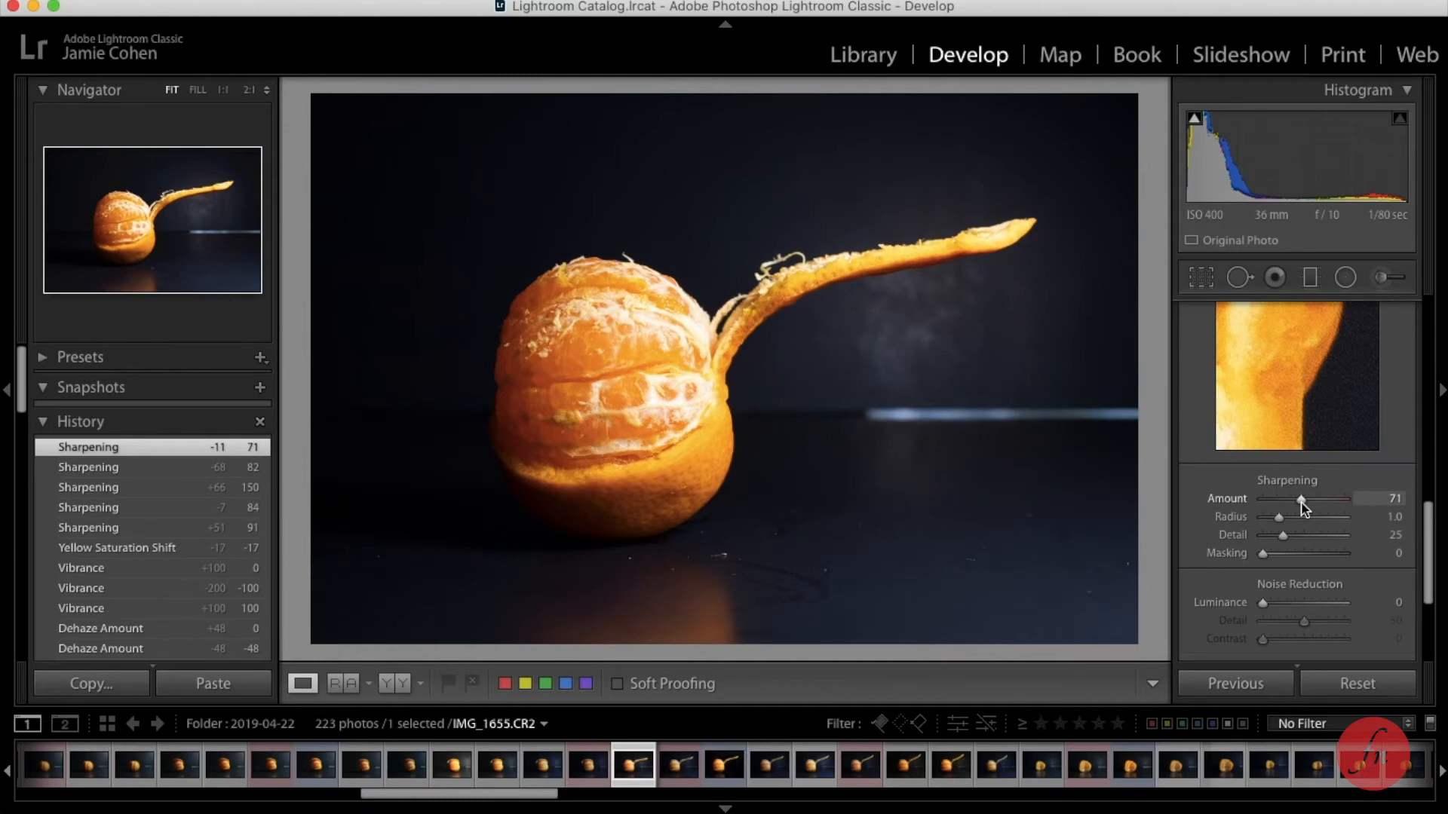
Step: Set the luminance noise reduction to 11
scroll(1302, 507, "down", 3)
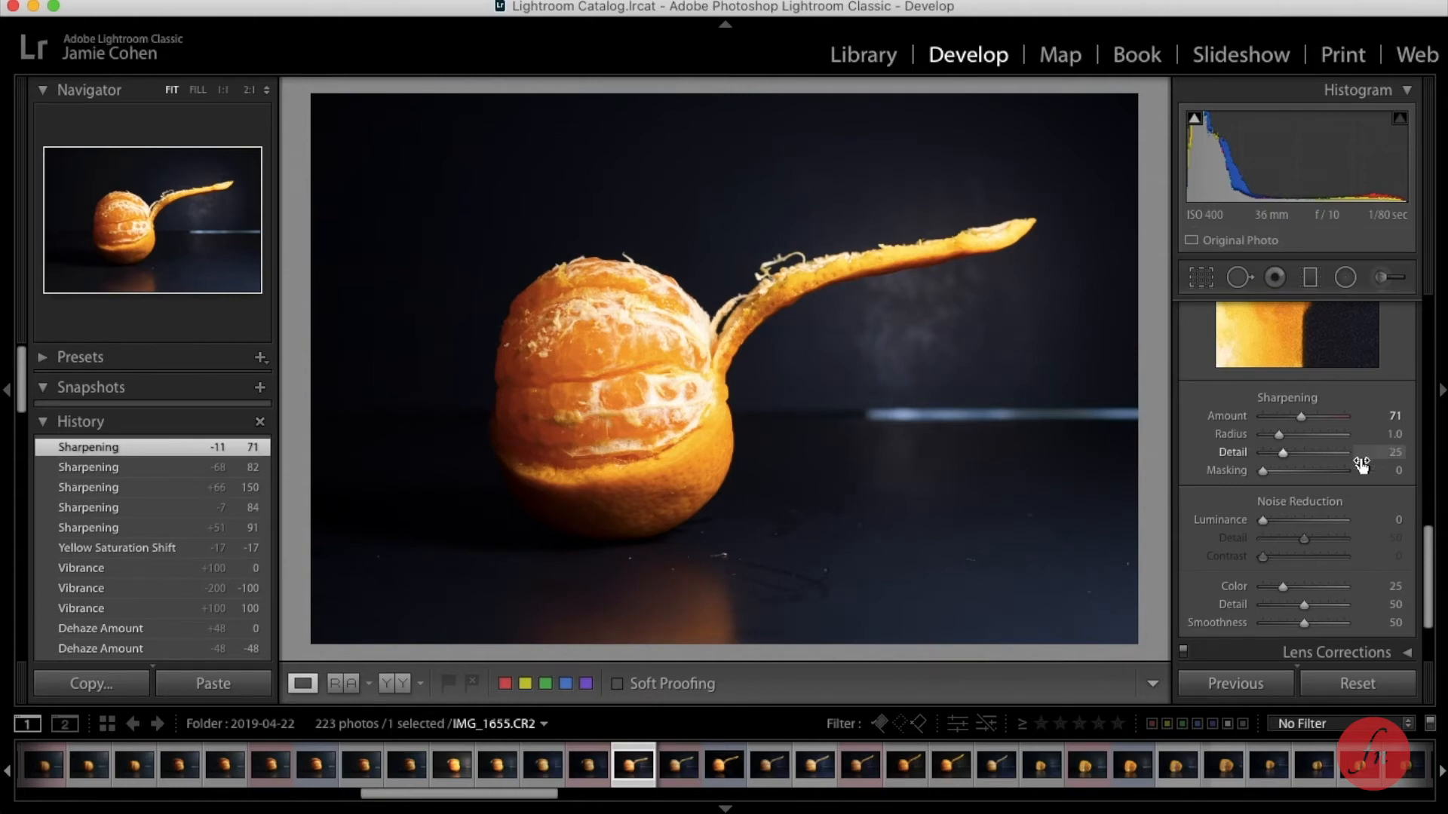
left_click_drag(1266, 522, 1272, 523)
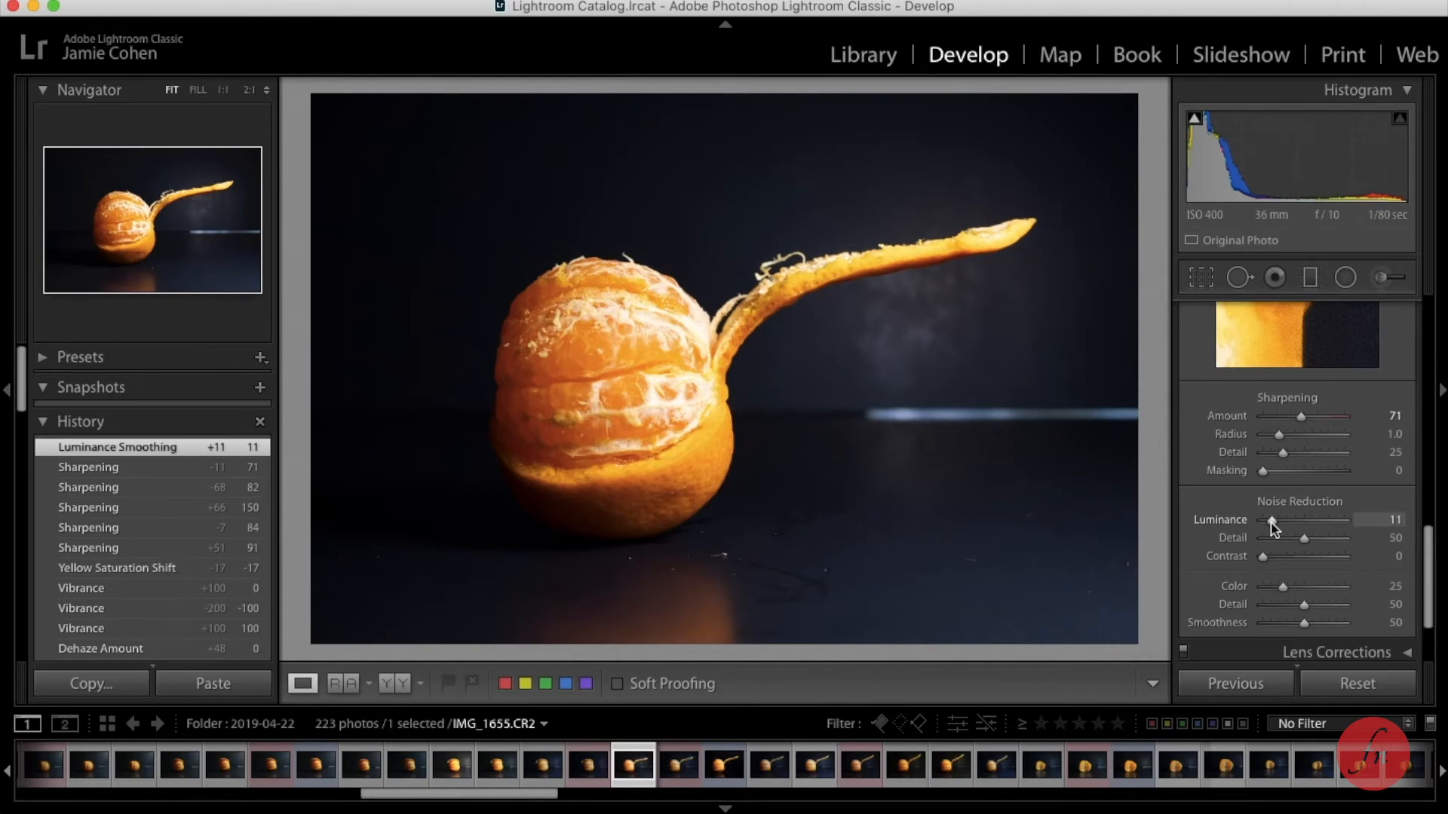
scroll(1272, 526, "down", 4)
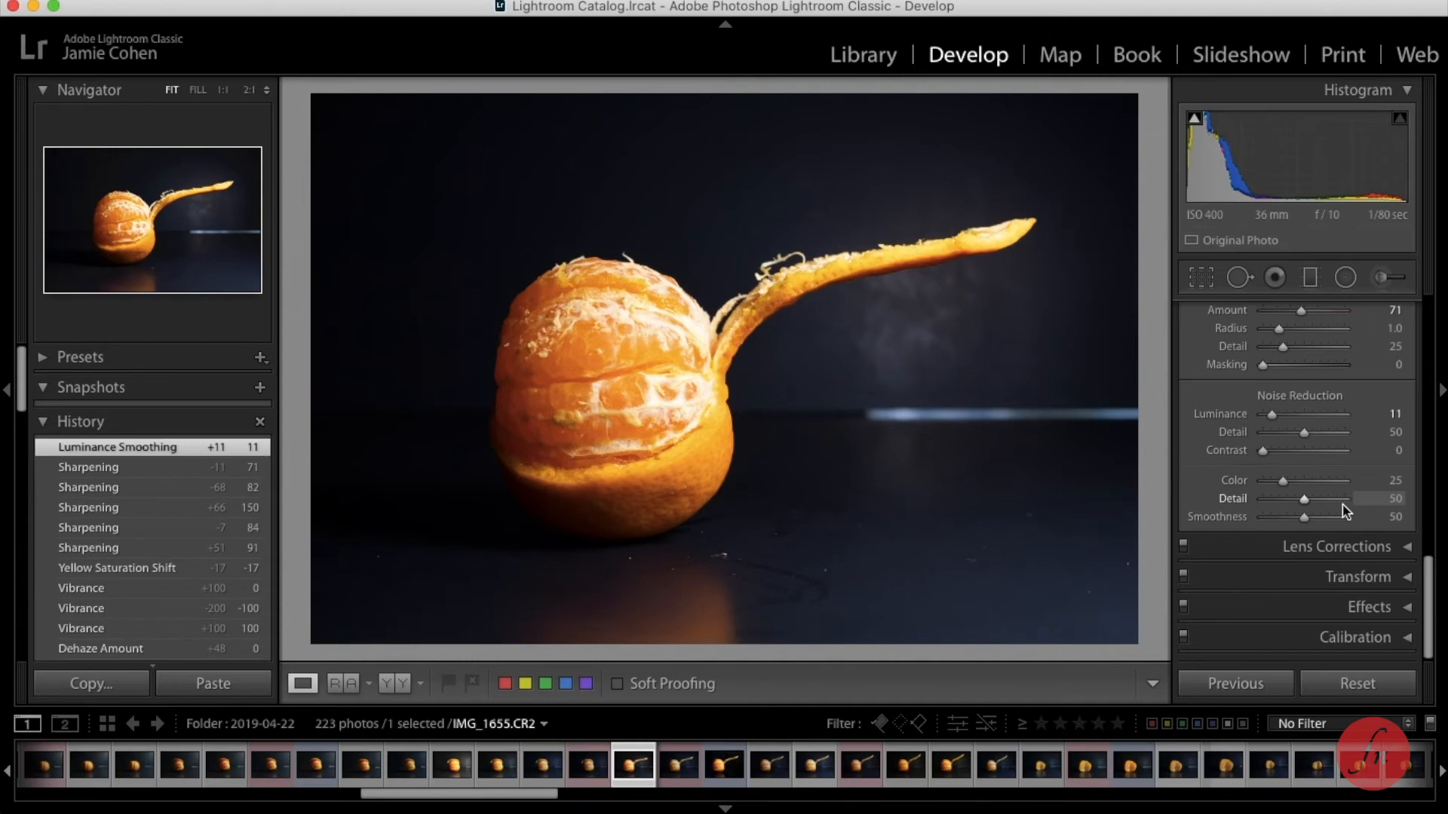
scroll(1292, 488, "up", 5)
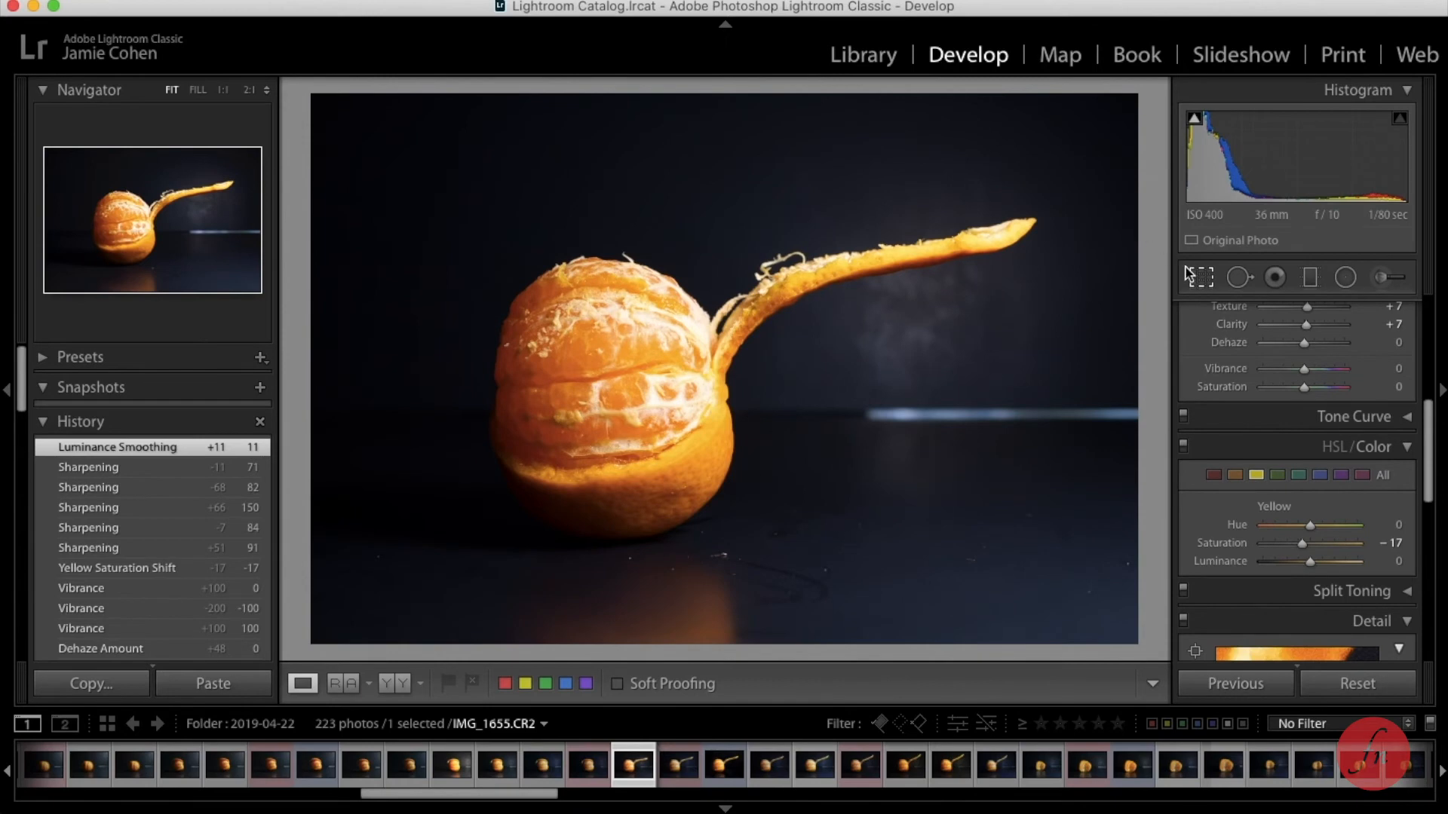
Step: Try the 1 x 1 and 5 x 7 crop aspect ratios on the orange photo, then return the crop to As Shot
key("r")
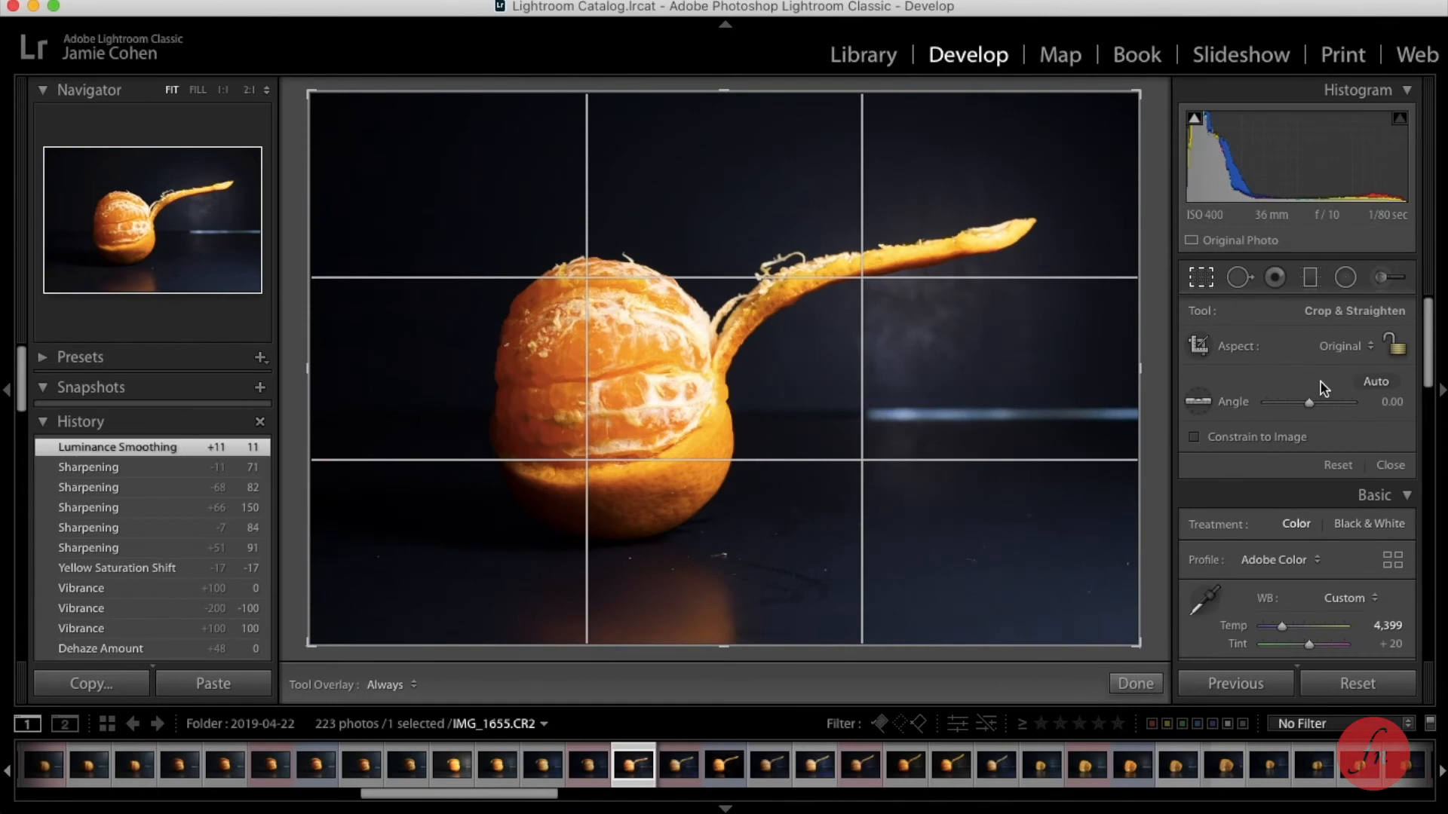
left_click(1345, 350)
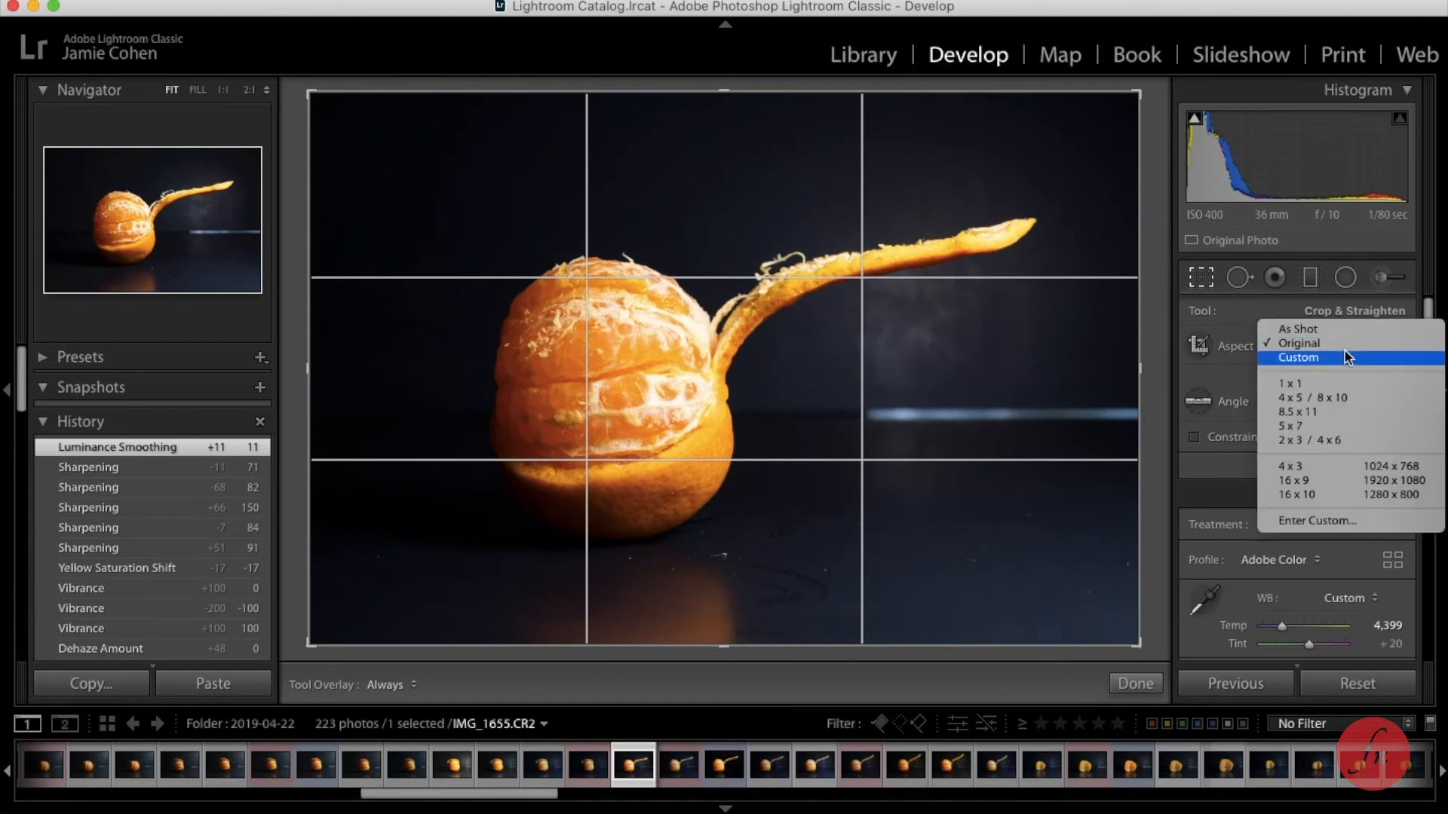
left_click(1293, 382)
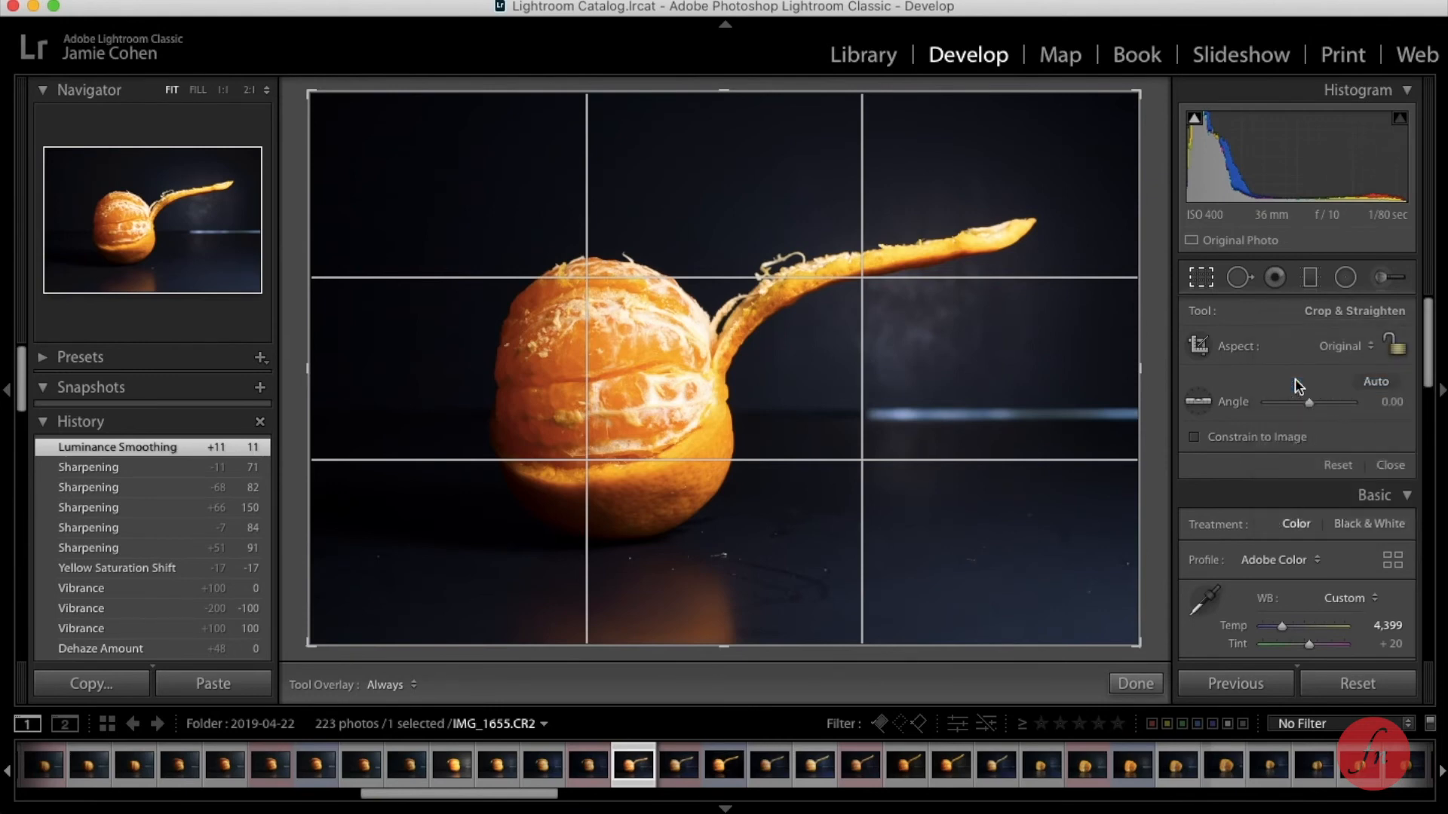
left_click(1343, 349)
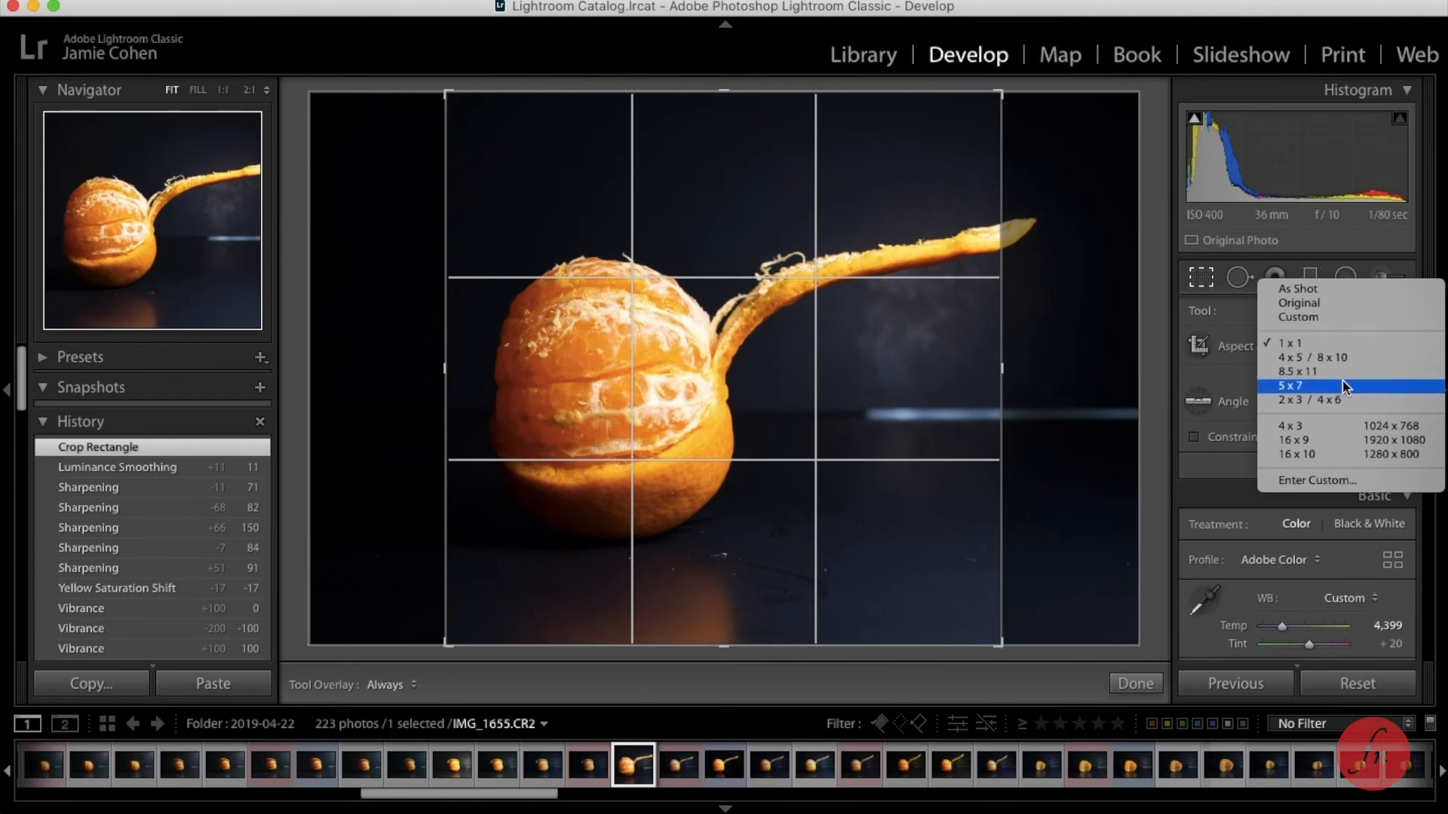
left_click(1343, 381)
left_click(1353, 348)
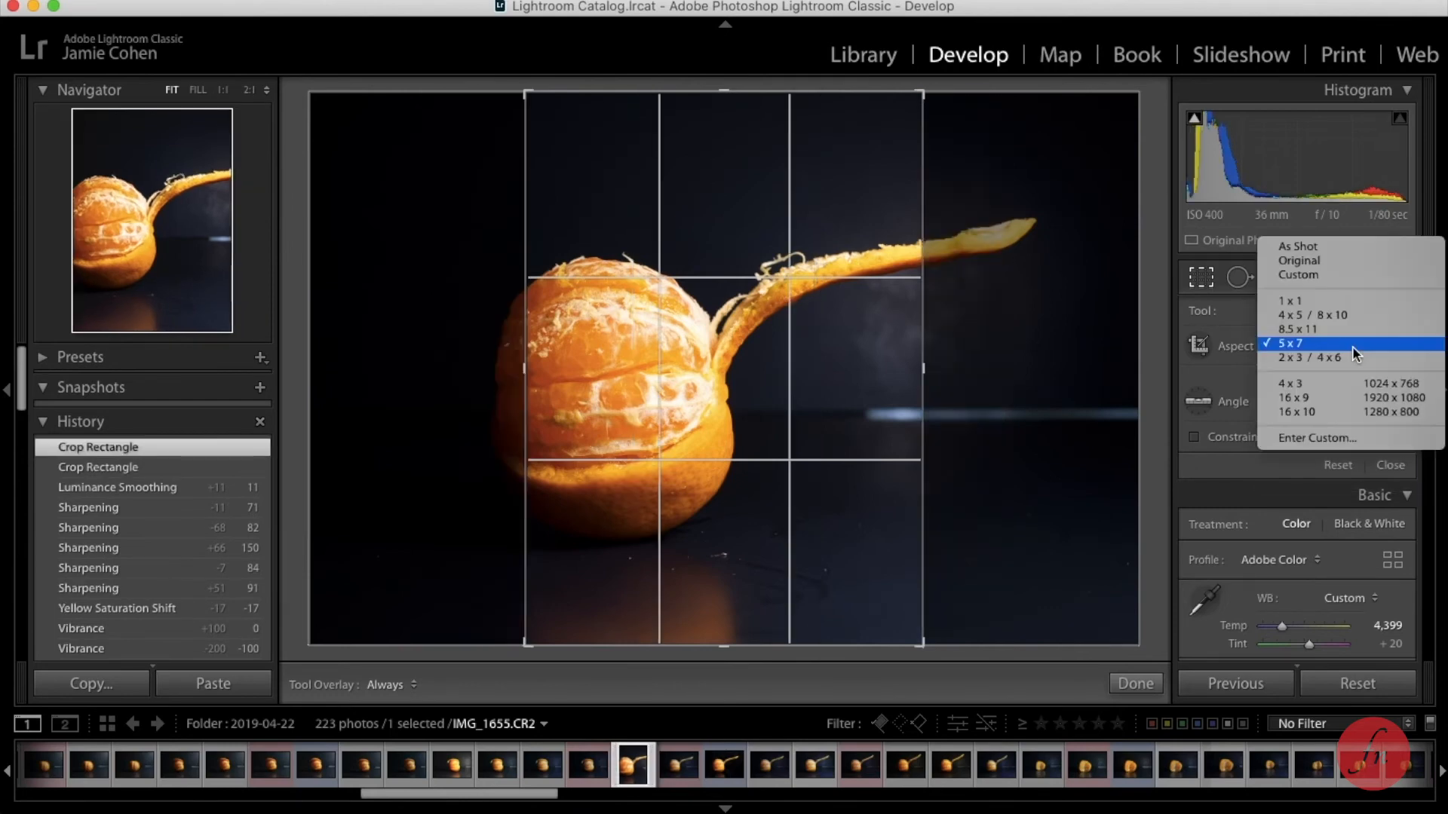
left_click(1316, 245)
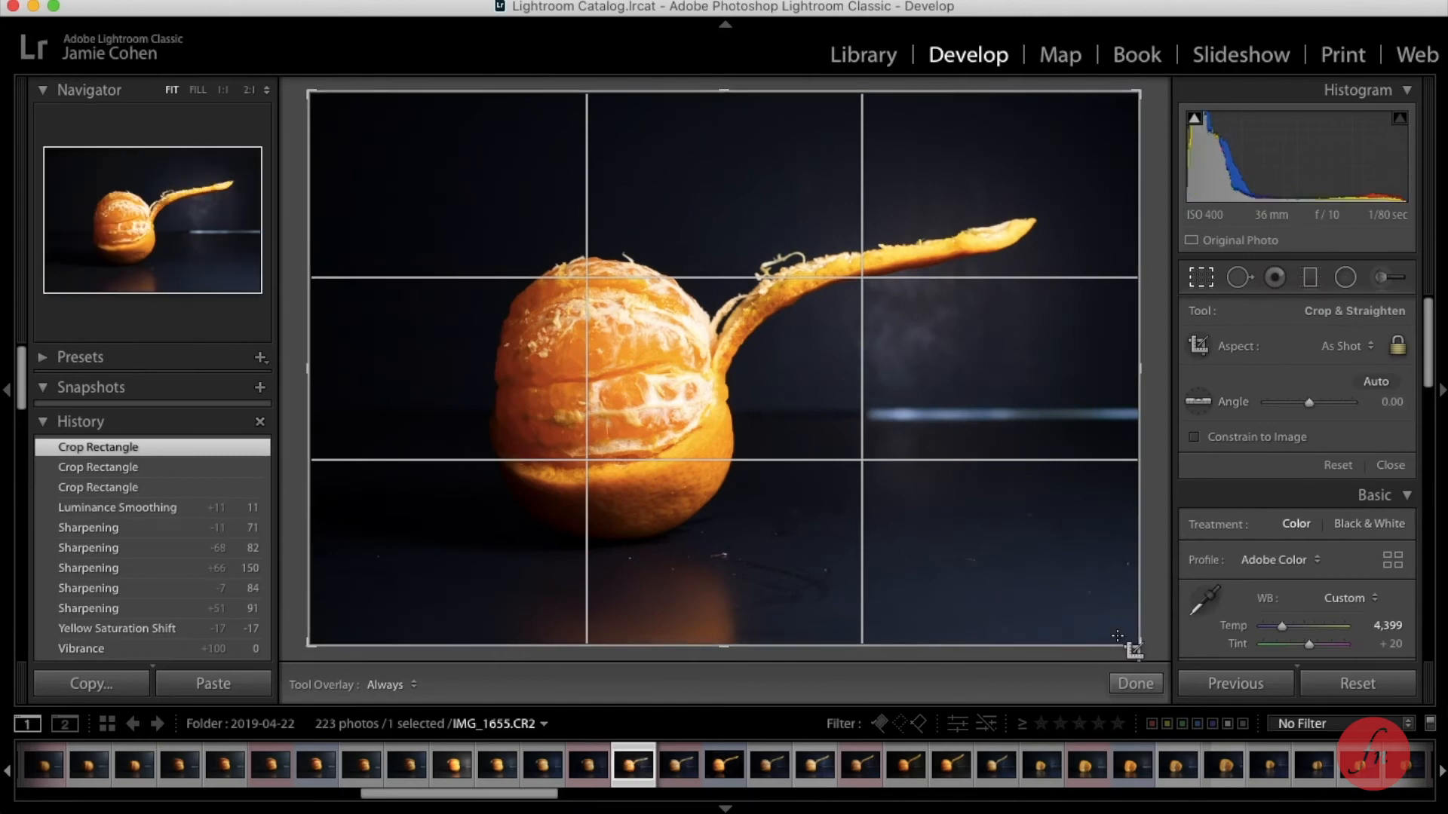
left_click(1135, 684)
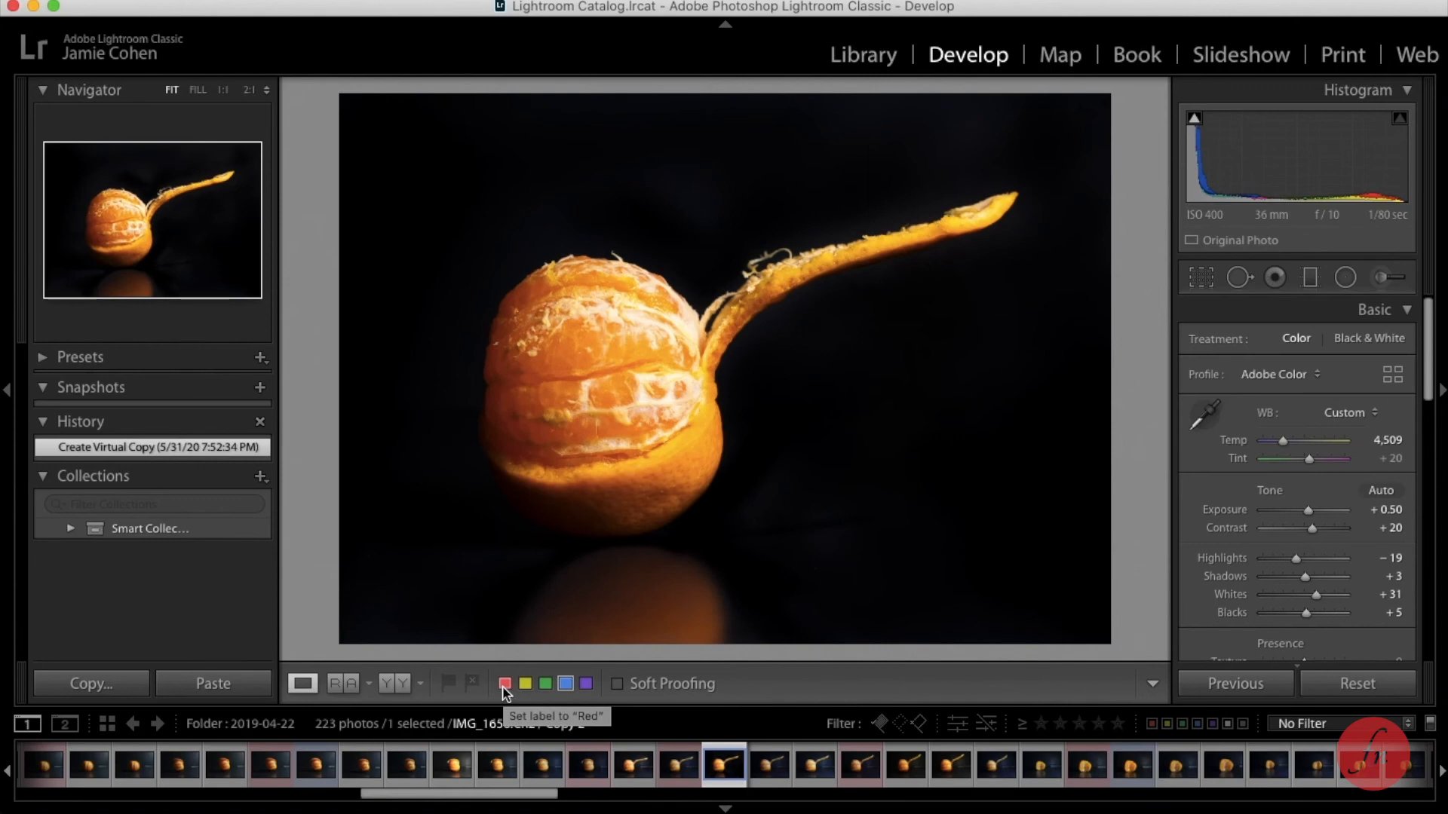
right_click(724, 768)
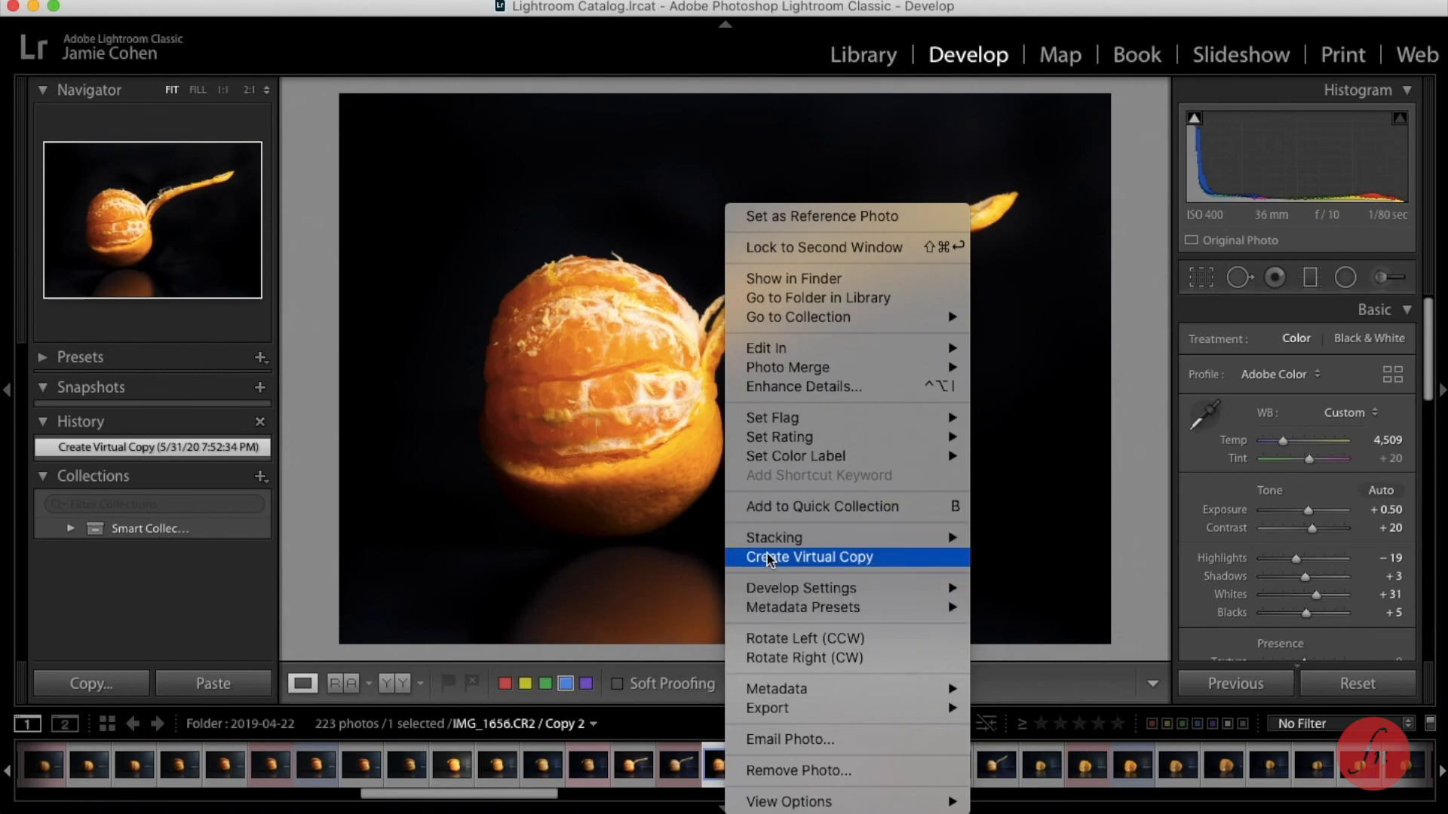
left_click(671, 678)
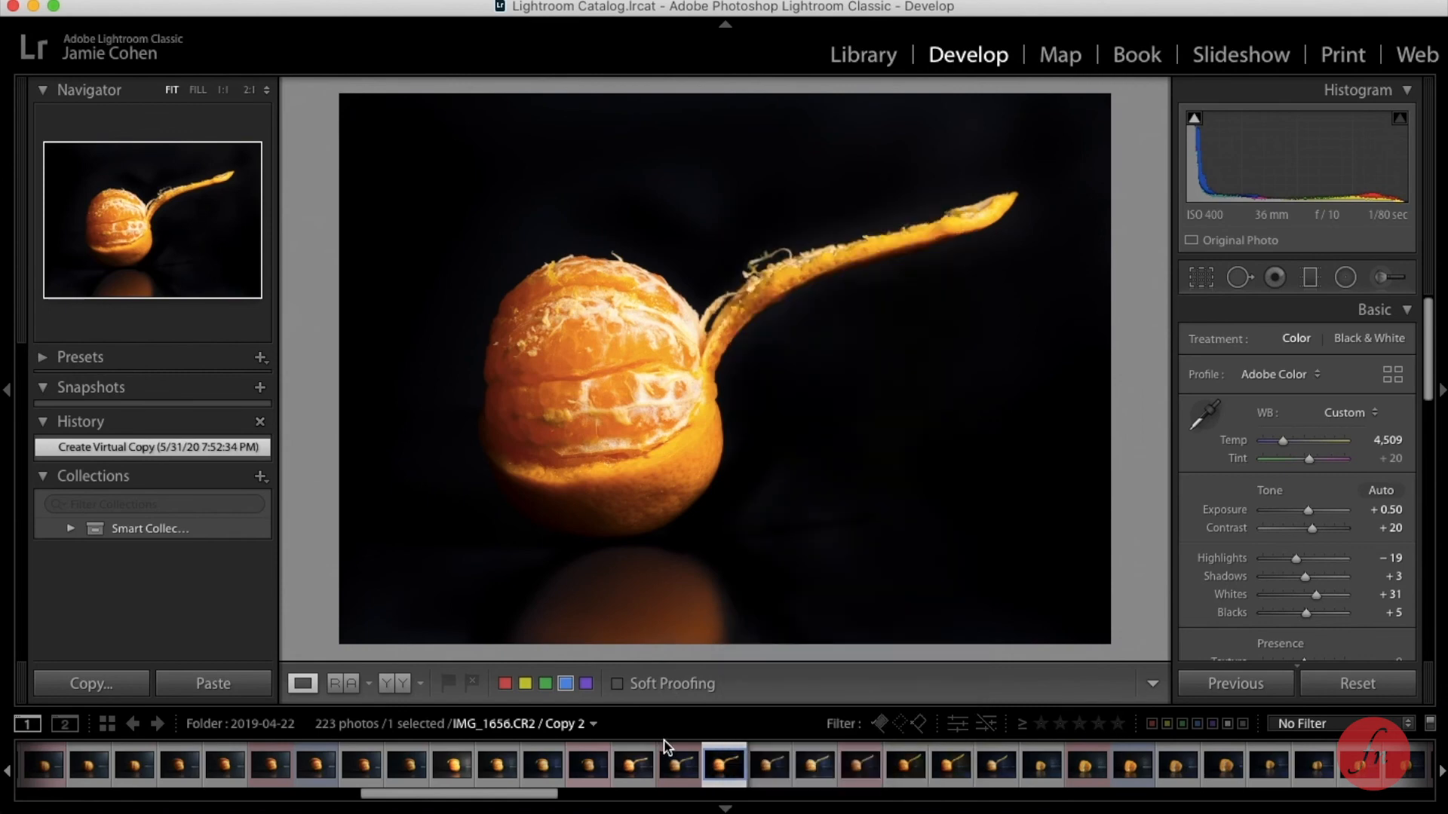